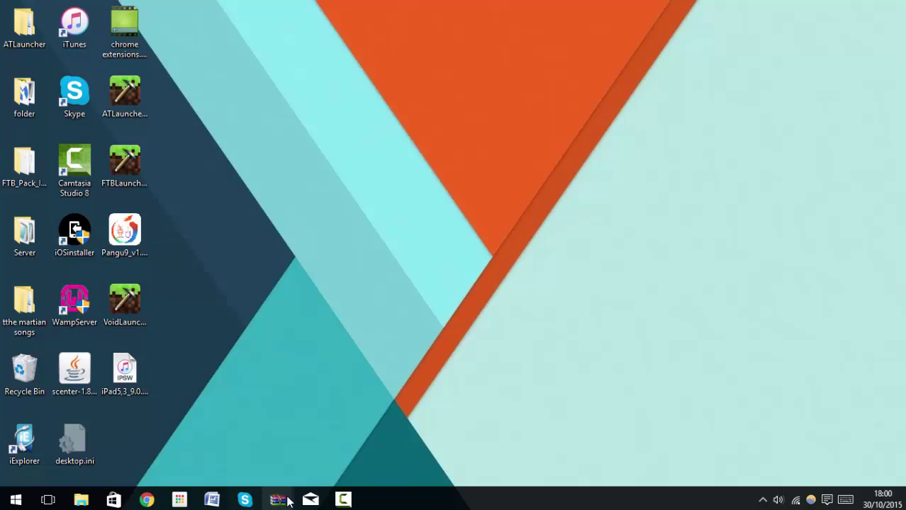
Close the Mail app that is running in the background
right_click(309, 500)
click(284, 470)
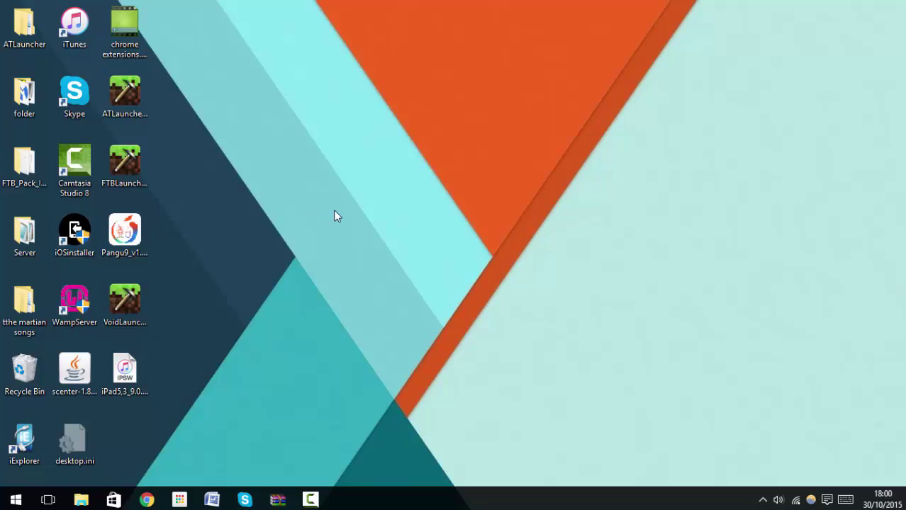
Create a new text document on the desktop with its default name and open it
key(Menu)
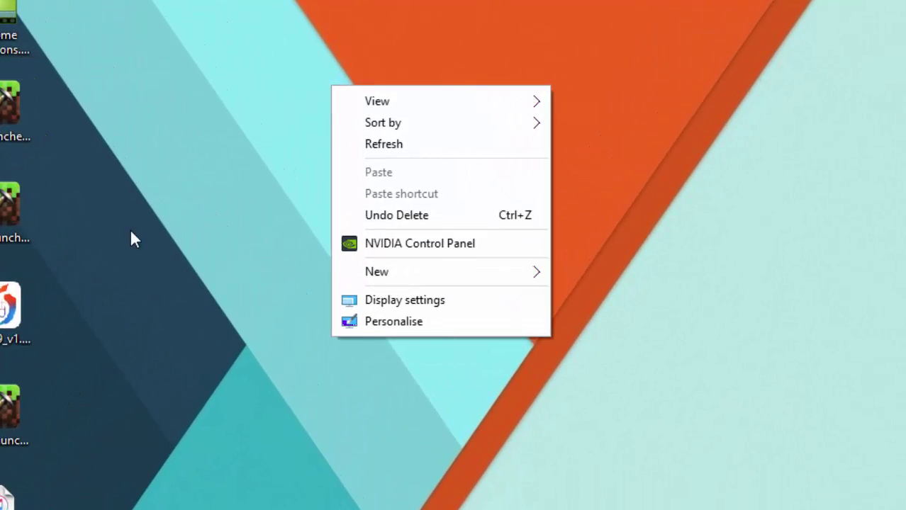
mouse_move(453, 276)
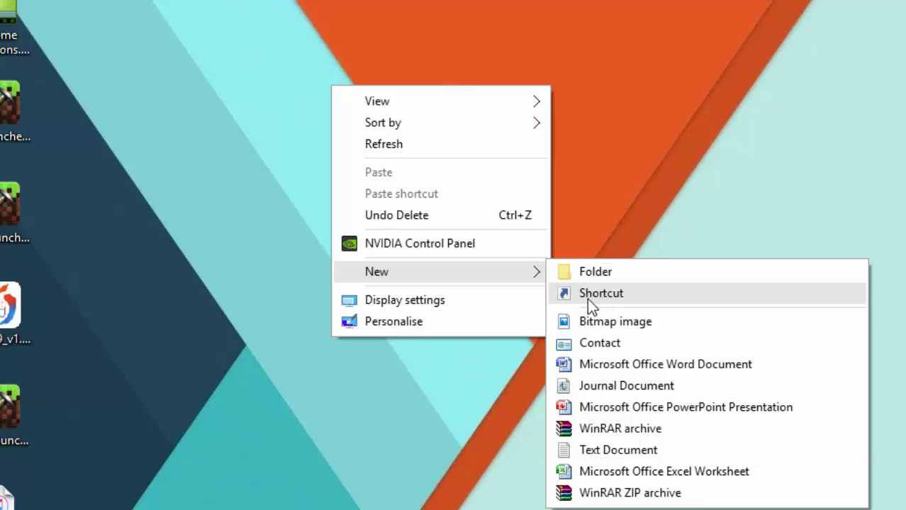
click(247, 261)
right_click(259, 241)
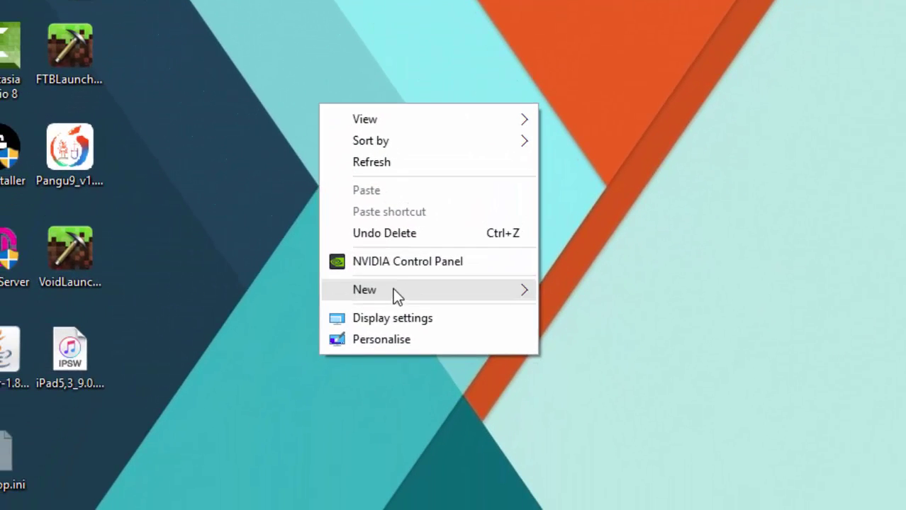
mouse_move(394, 292)
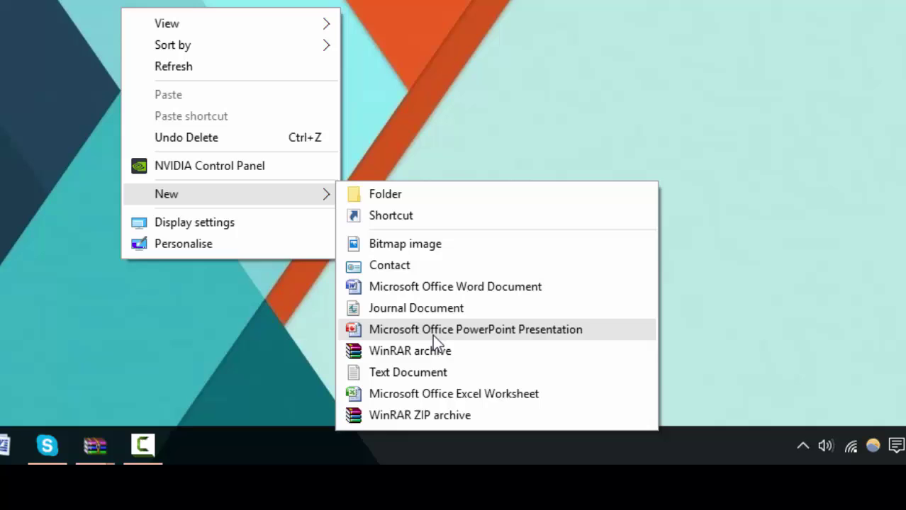
click(419, 366)
key(Return)
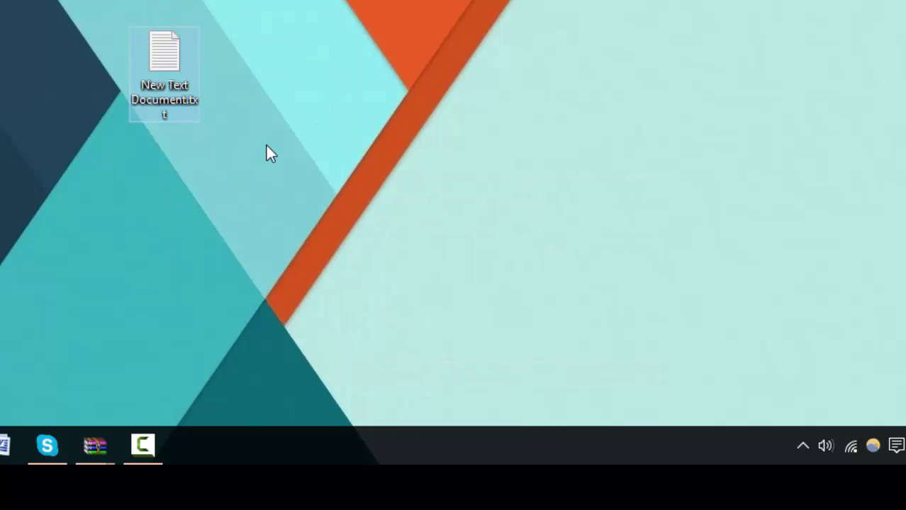
double_click(148, 85)
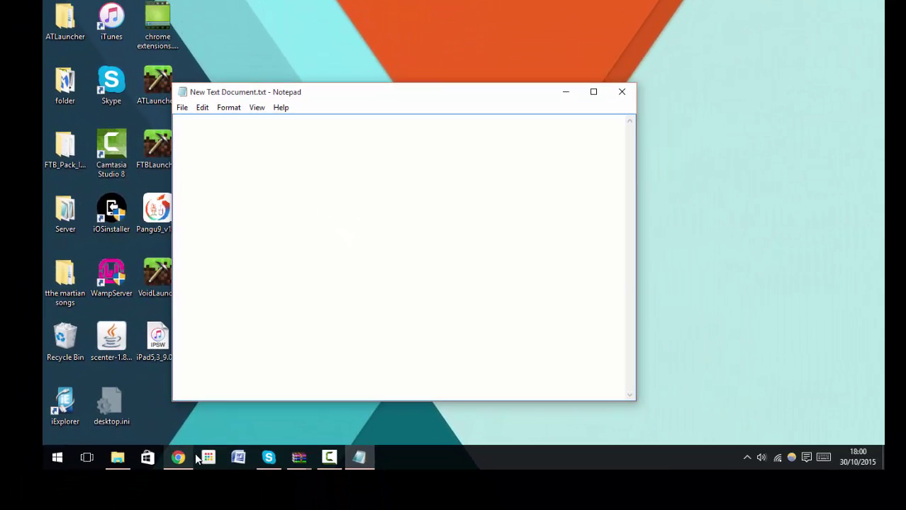
Switch to Chrome and copy the whole Matrix Falling Code Effect batch code from the Notepad tricks page
click(182, 458)
scroll(225, 151, down, 3)
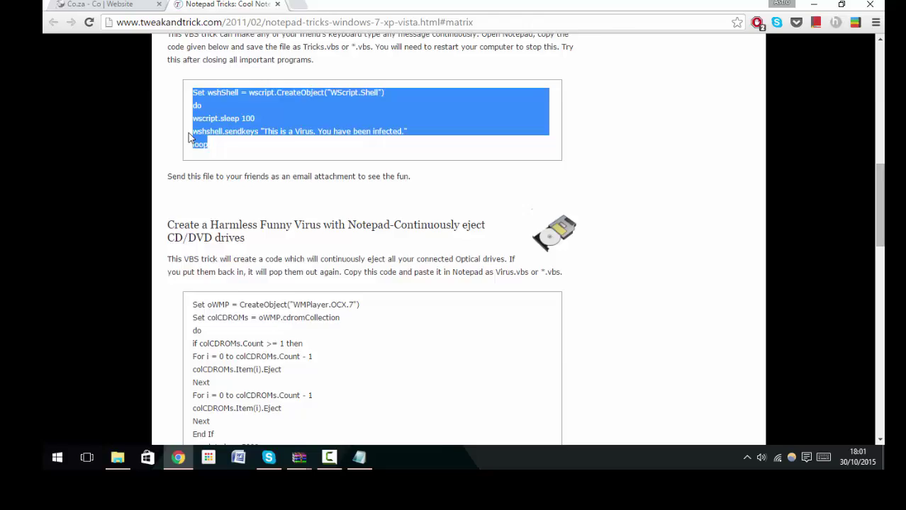
scroll(225, 163, up, 4)
scroll(226, 175, down, 4)
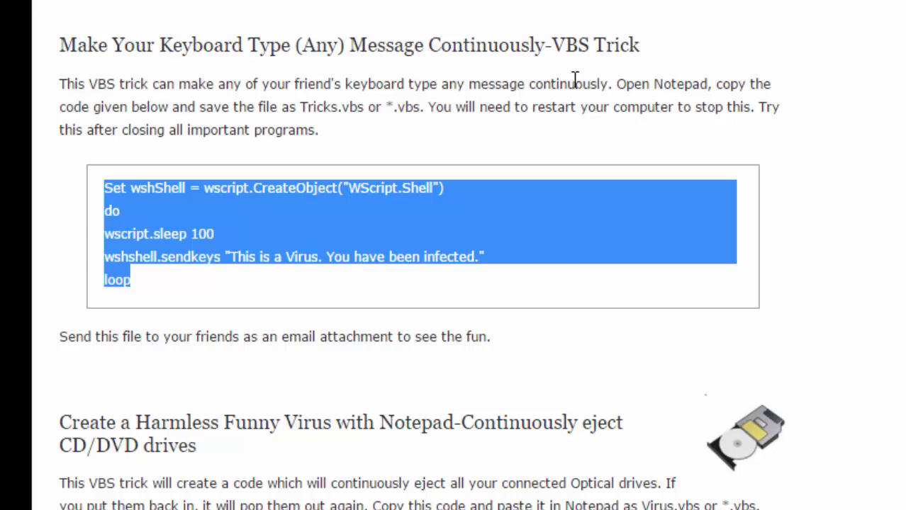
scroll(567, 80, up, 9)
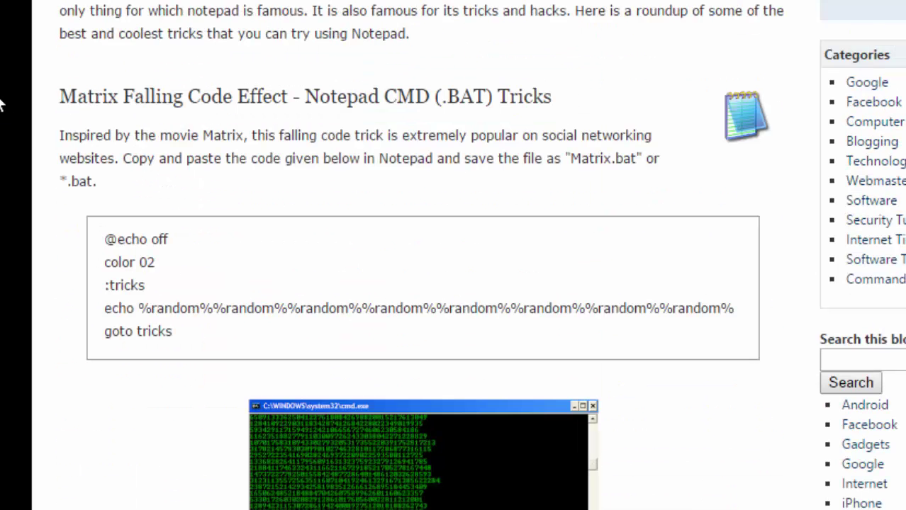
drag(60, 95, 560, 92)
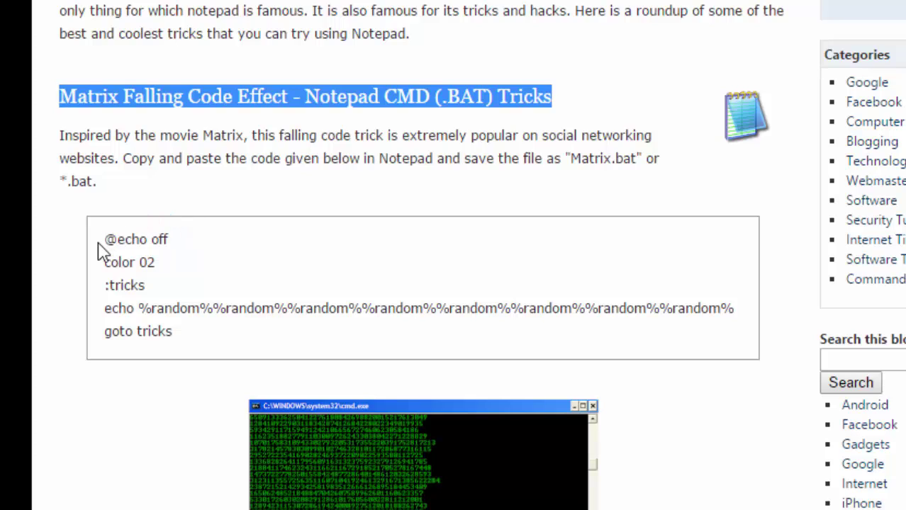
drag(104, 241, 331, 329)
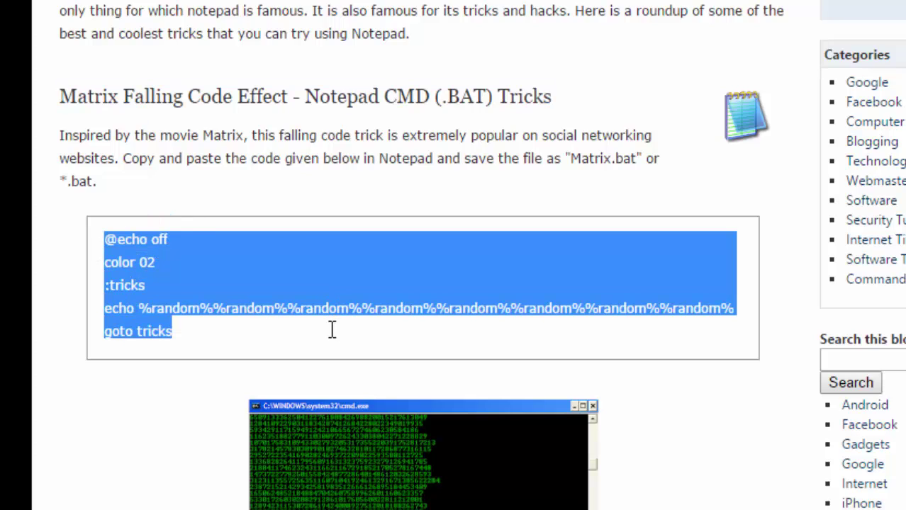
right_click(205, 296)
click(257, 304)
Switch to Notepad, paste the copied code into the empty text document, and close it with the changes saved
key(alt+Tab)
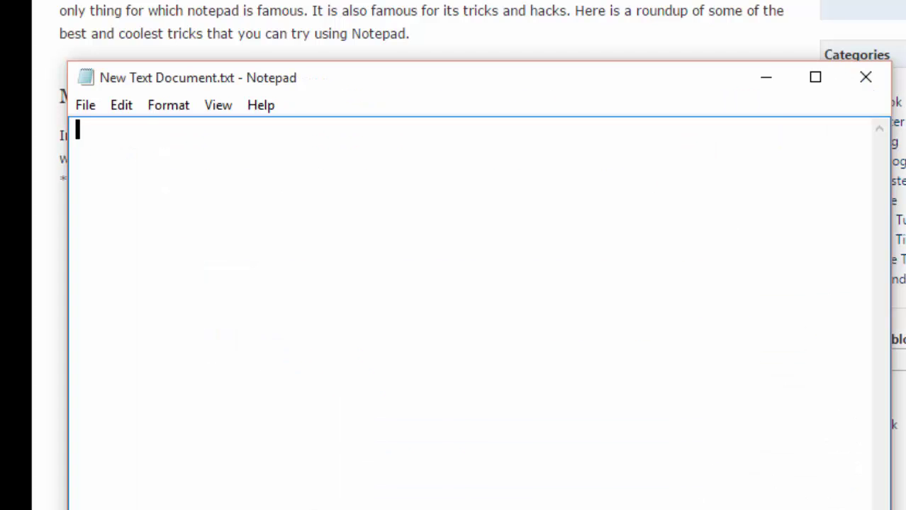
right_click(209, 185)
click(276, 279)
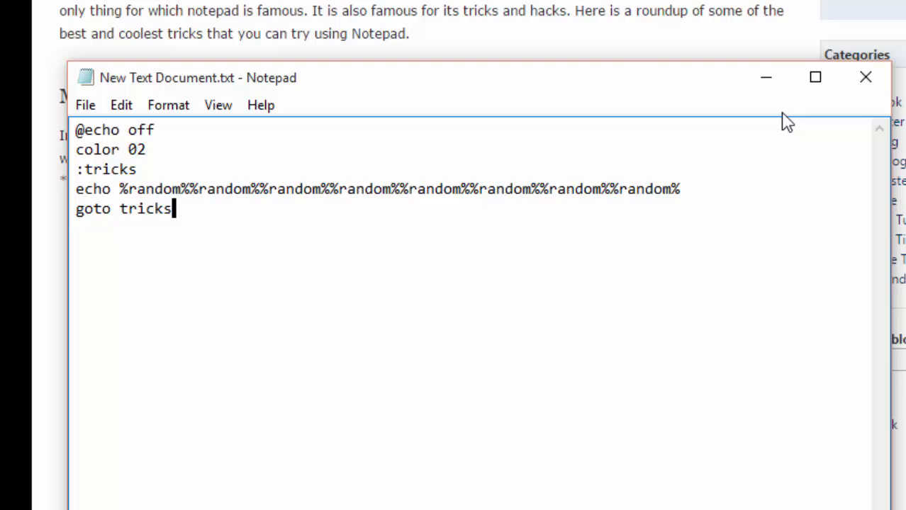
click(872, 84)
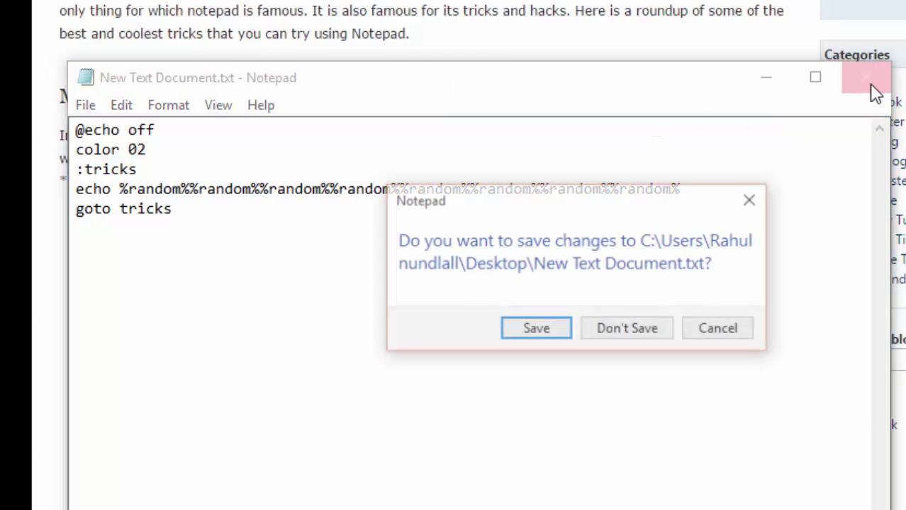
click(546, 329)
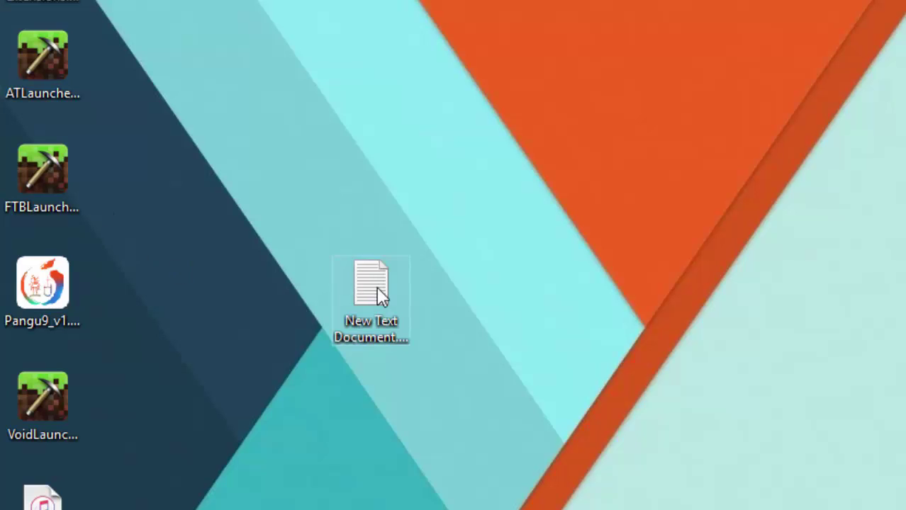
Reopen the text document, save a copy on the desktop as New Text Document.bat with the All Files type, and close it
double_click(377, 286)
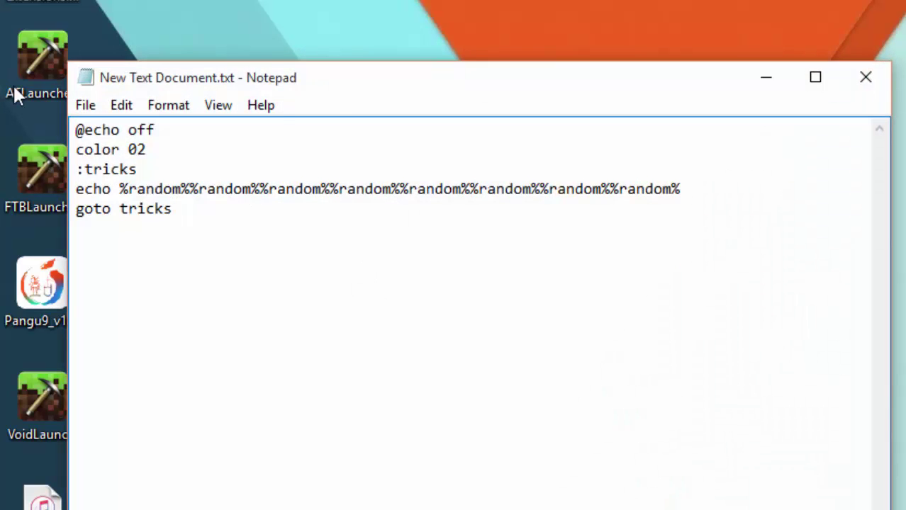
click(85, 107)
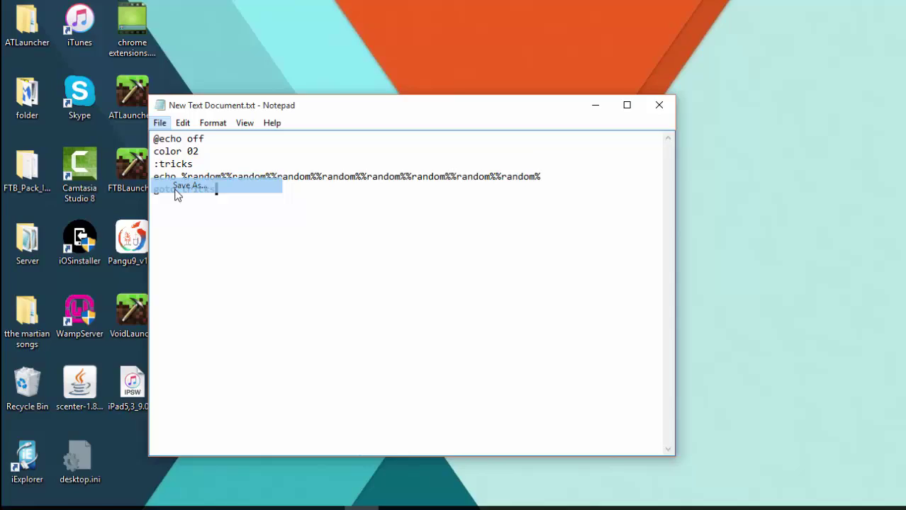
click(122, 203)
click(334, 376)
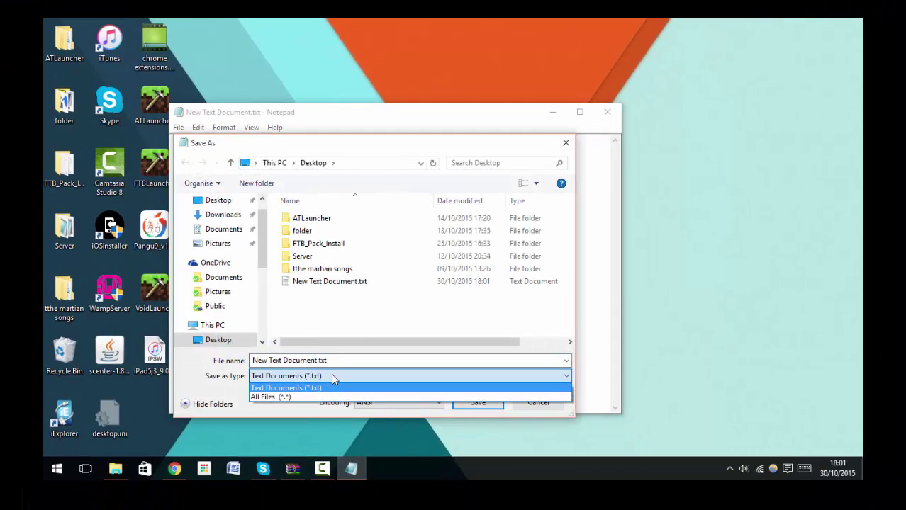
click(326, 394)
double_click(344, 359)
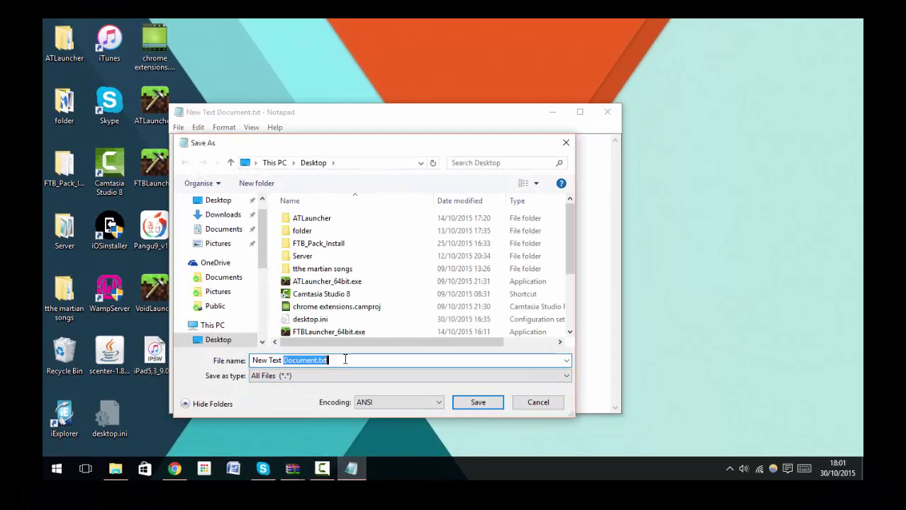
click(346, 359)
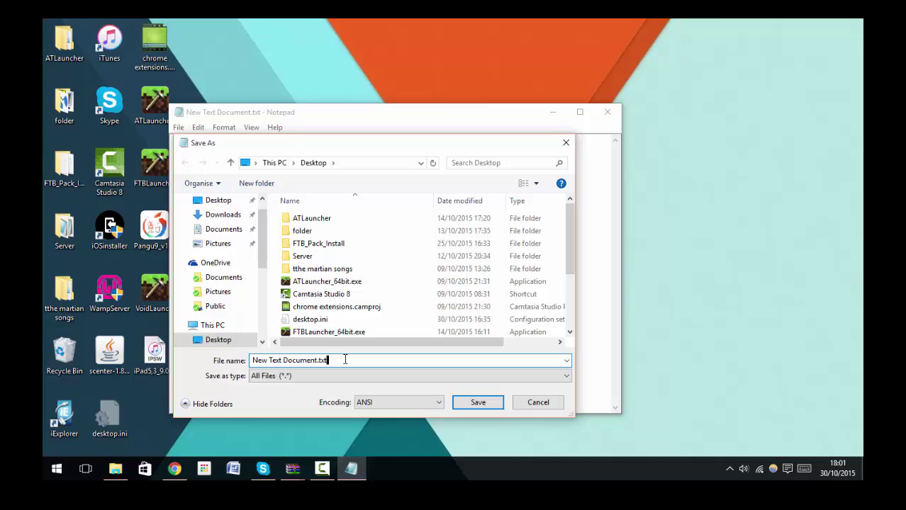
key(BackSpace)
key(BackSpace)
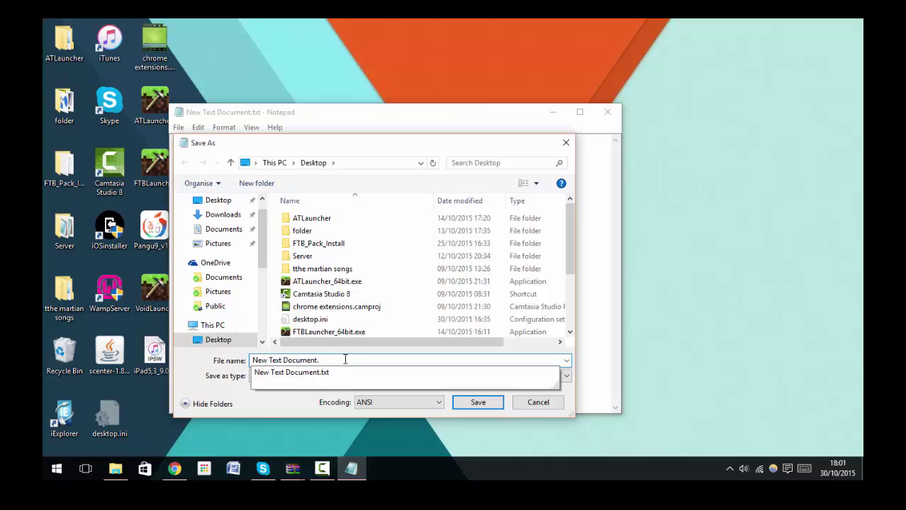
text(bat)
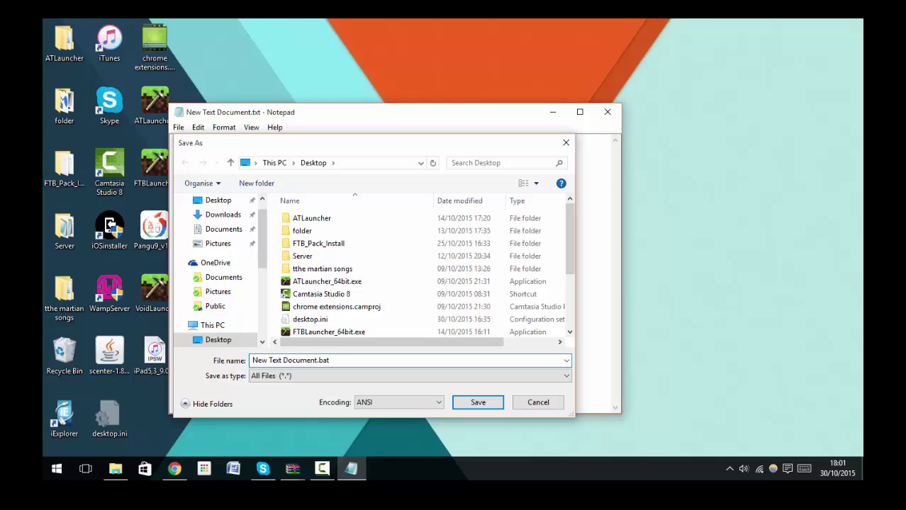
key(Return)
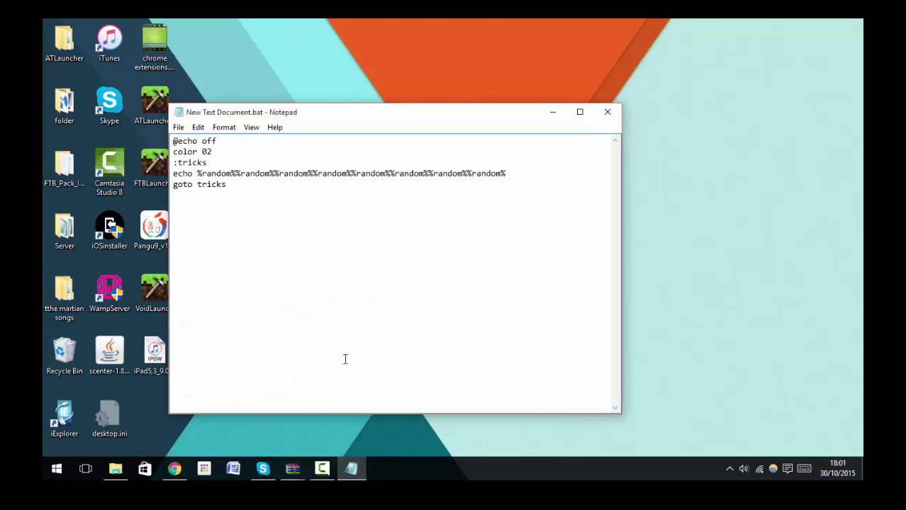
click(608, 112)
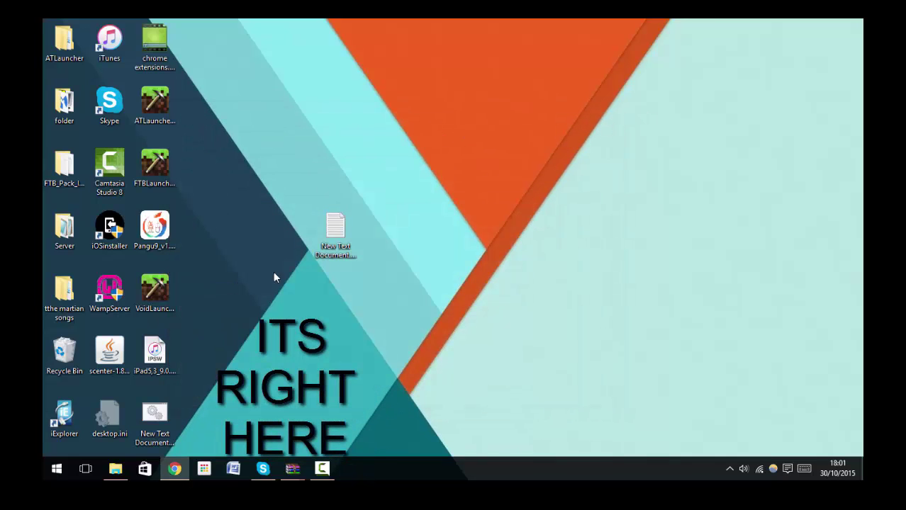
Open the desktop text document once more and set the type for saving a copy to All Files
double_click(322, 240)
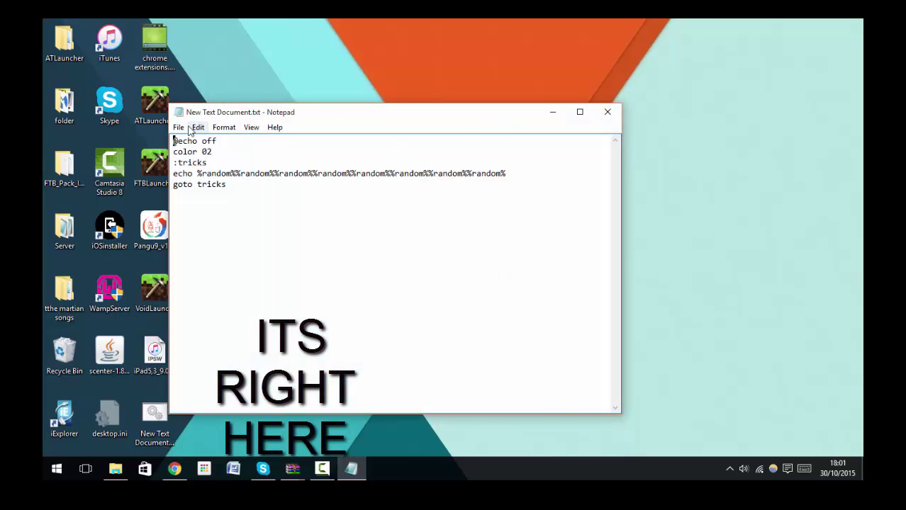
click(178, 128)
click(188, 180)
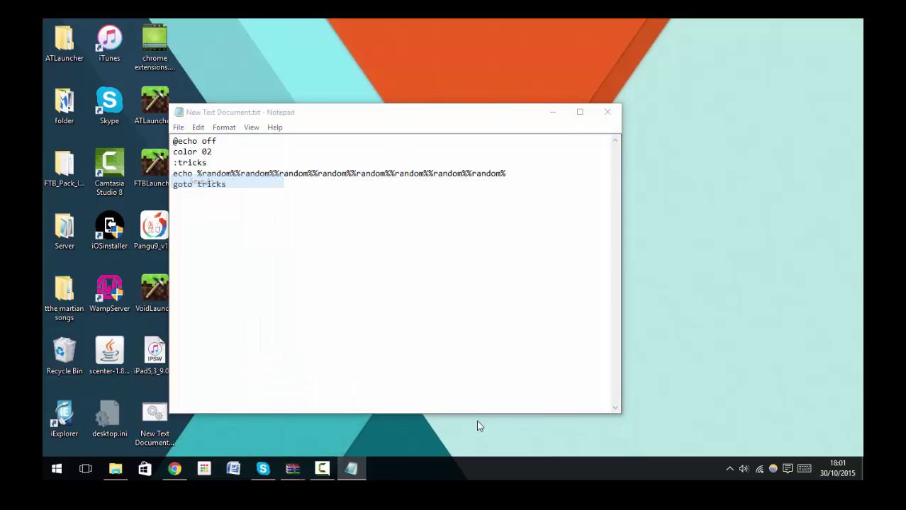
click(378, 377)
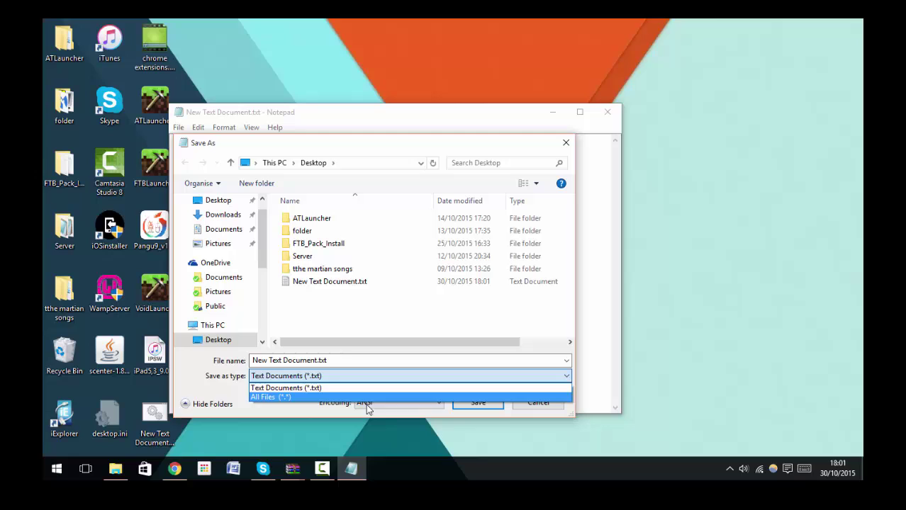
click(364, 401)
click(347, 363)
click(343, 376)
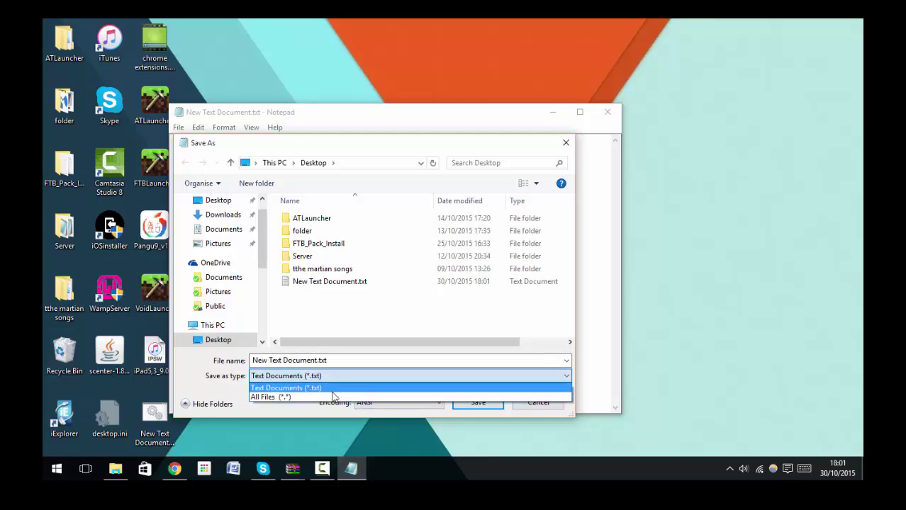
click(340, 394)
Save the copy as New Text Document.bat, replacing the existing file, and close Notepad
click(341, 363)
double_click(341, 362)
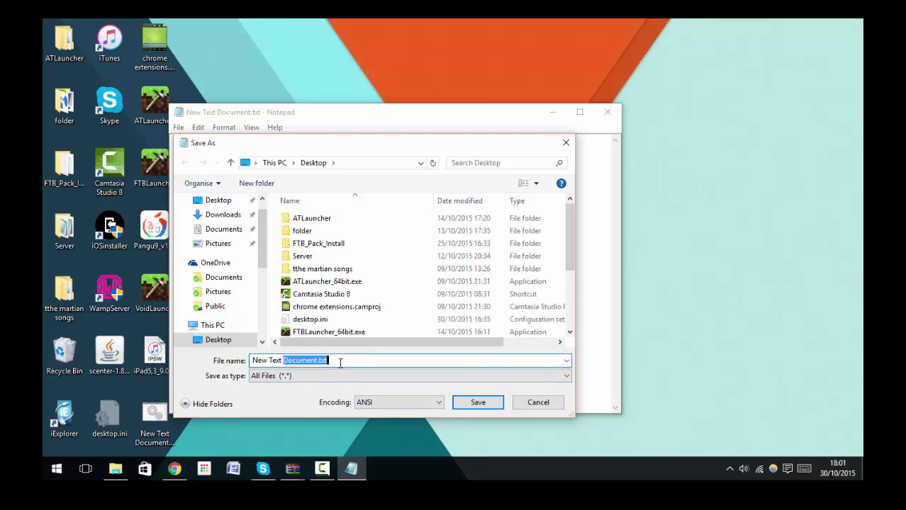
click(340, 363)
key(BackSpace)
key(BackSpace)
key(BackSpace)
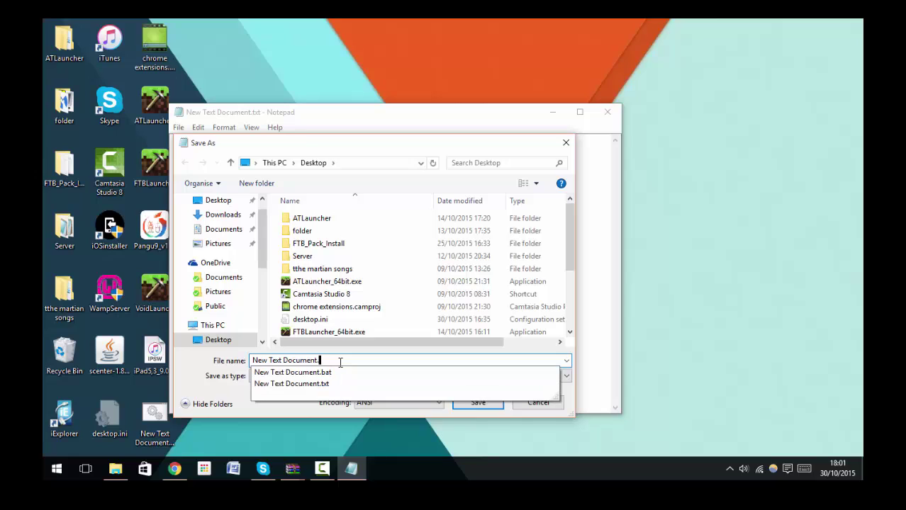
text(bat)
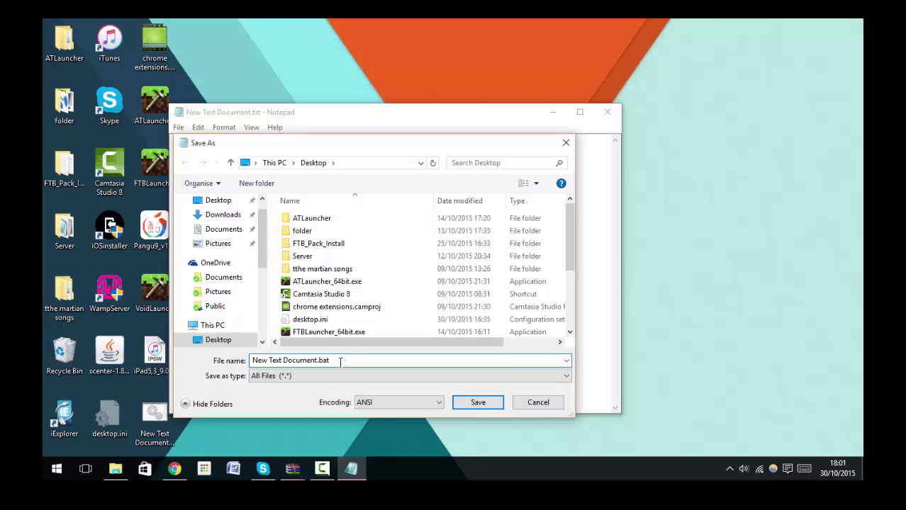
click(470, 406)
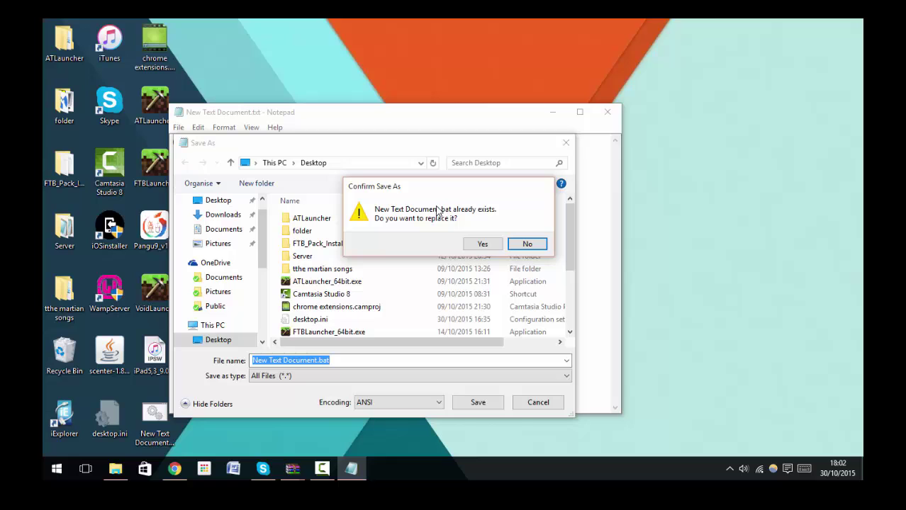
click(479, 244)
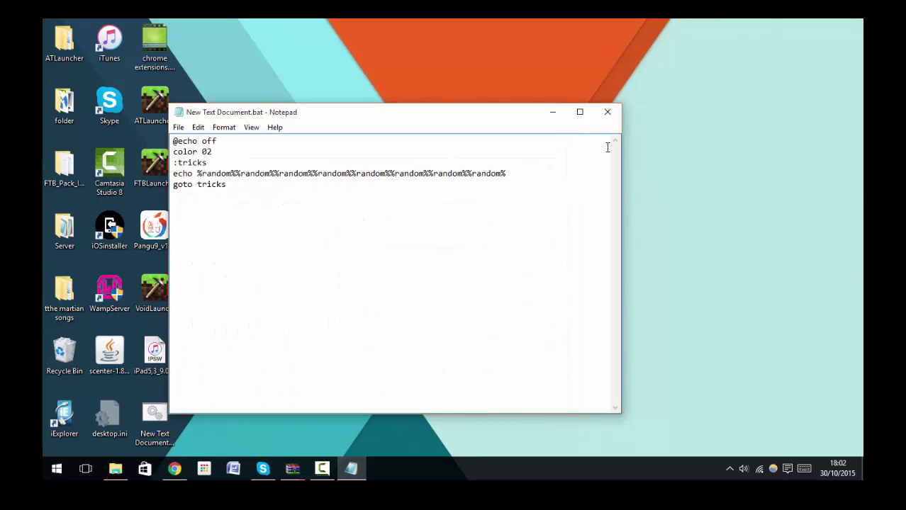
click(607, 112)
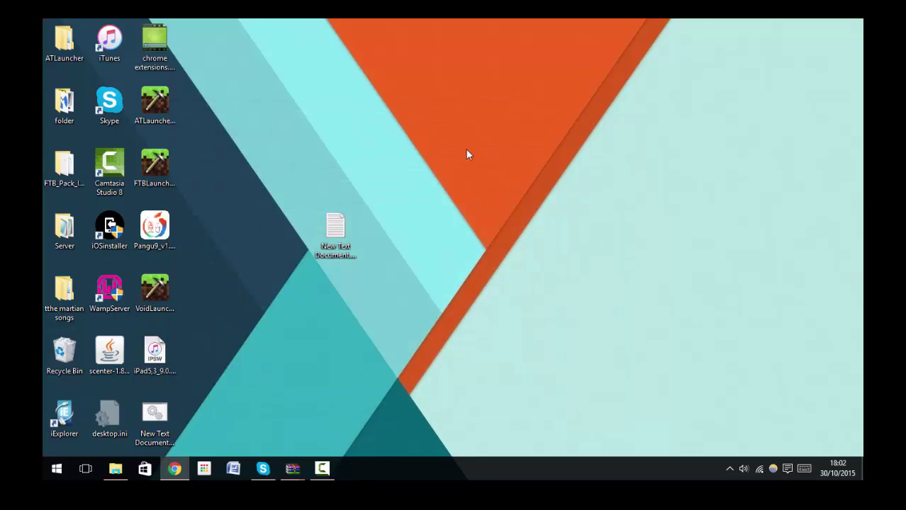
Check the code in New Text Document.txt, close it, and move the batch file to an empty area of the desktop
double_click(336, 234)
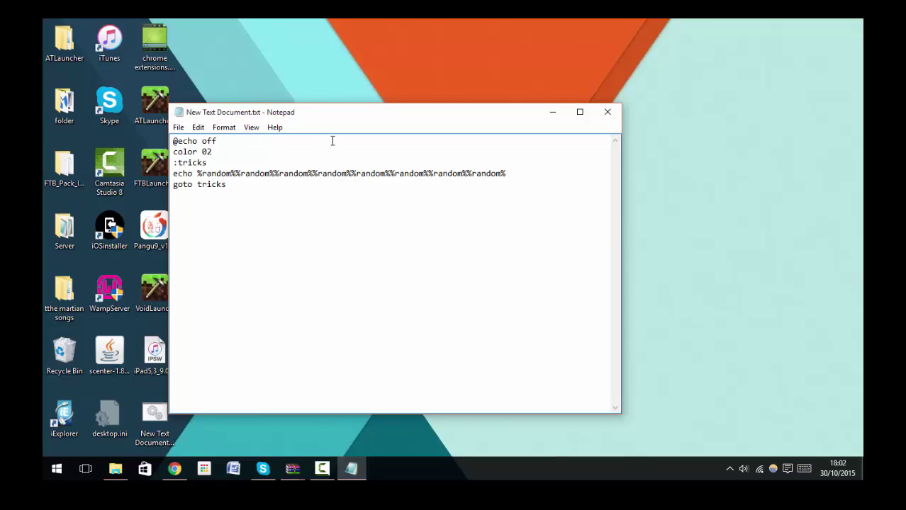
key(alt+F4)
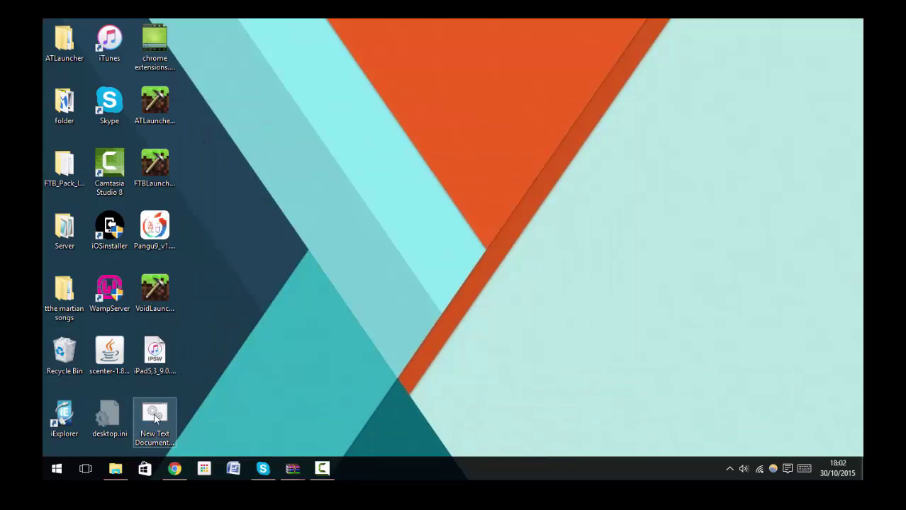
drag(156, 418, 607, 170)
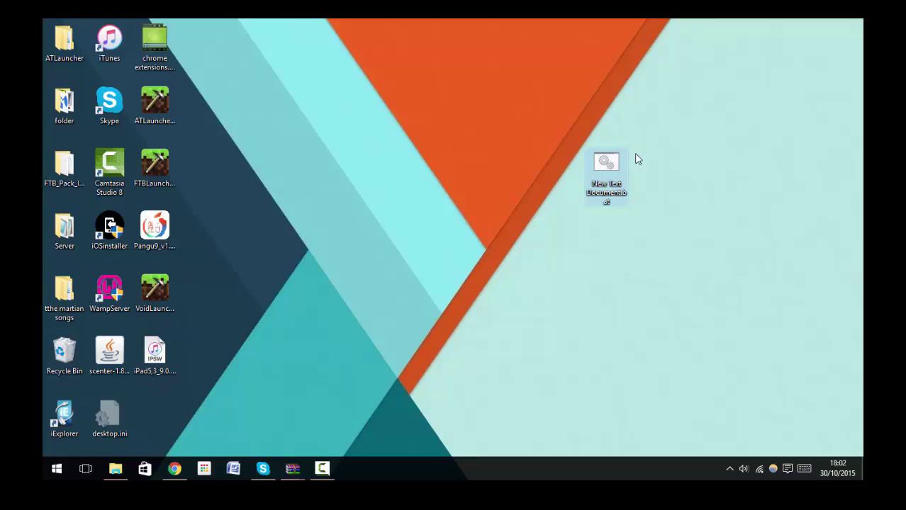
Run New Text Document.bat, maximize its command window to view the falling code, and close it
double_click(606, 167)
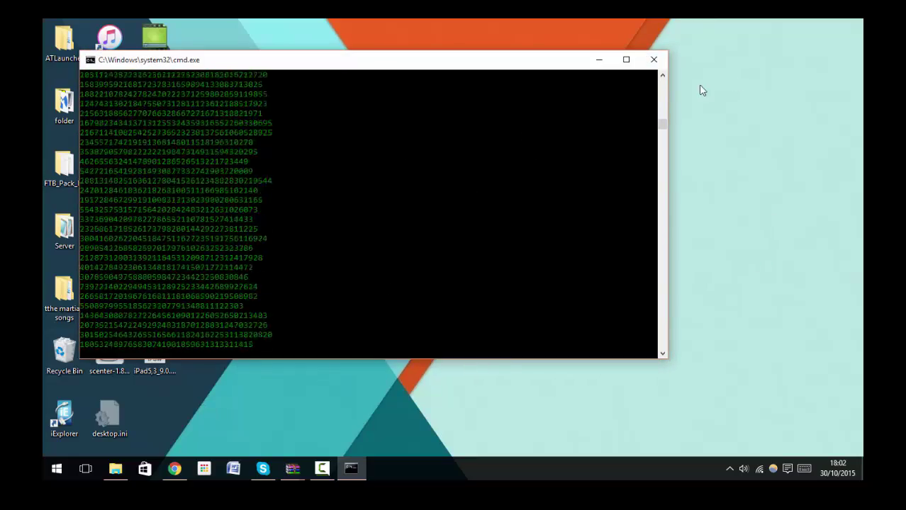
click(626, 60)
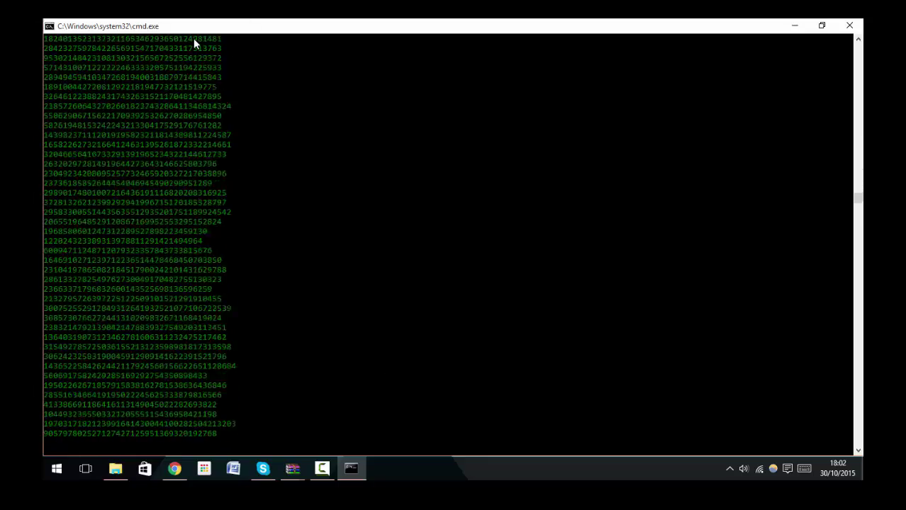
key(alt+F4)
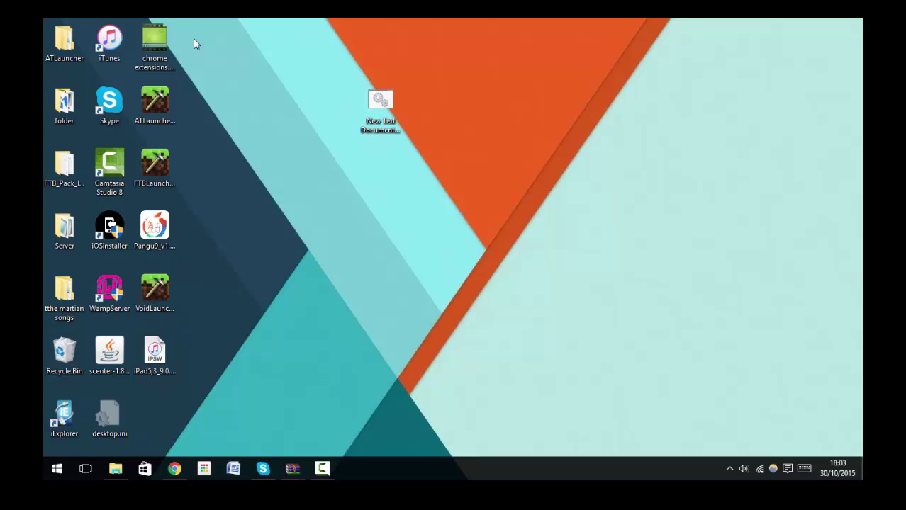
View the Matrix Falling Code Effect page in Chrome and return to the desktop
click(176, 477)
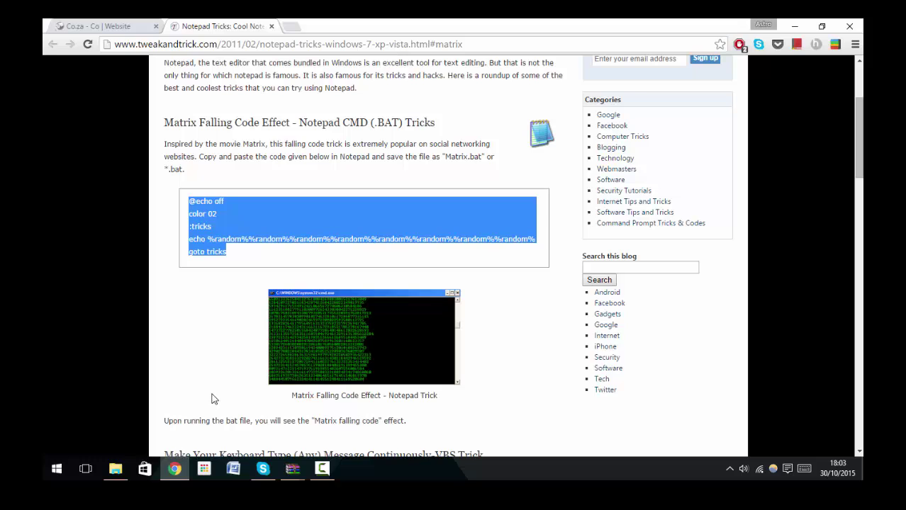
key(super+d)
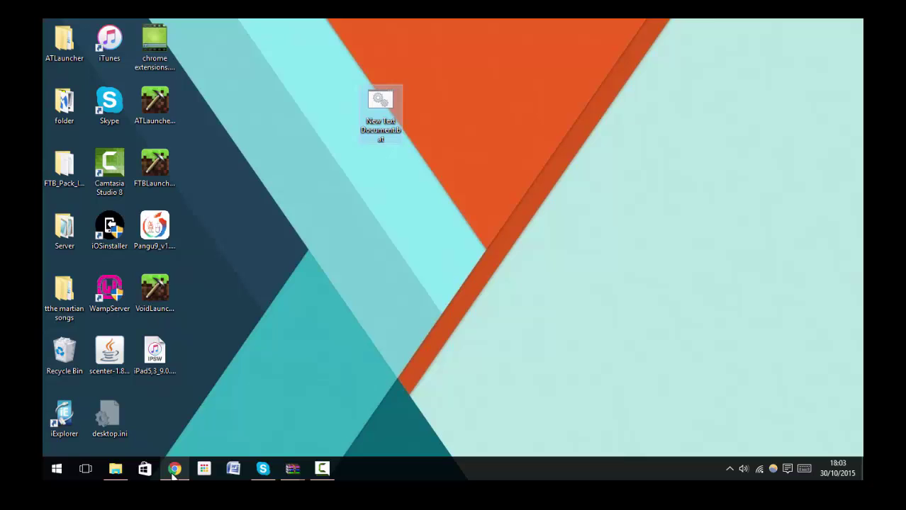
Bring up Task Manager twice from the desktop, closing it each time
key(ctrl+shift+Escape)
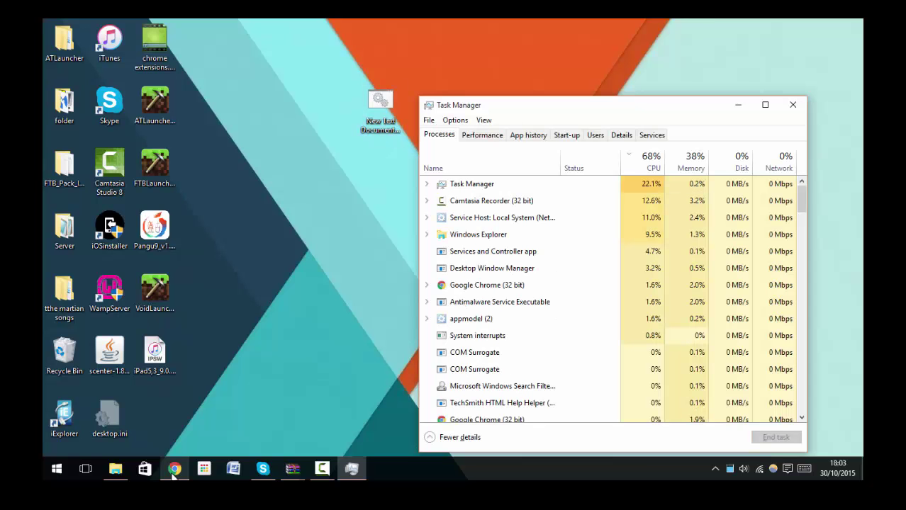
click(791, 108)
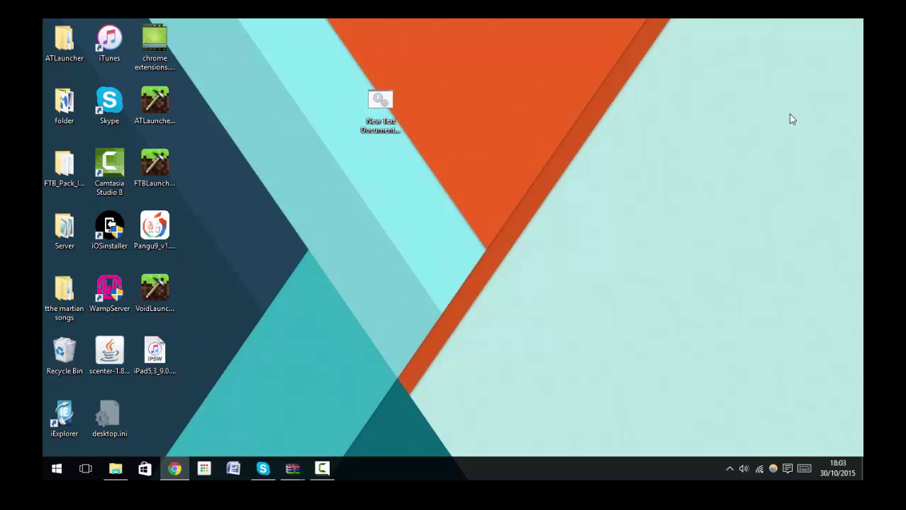
key(ctrl+shift+Escape)
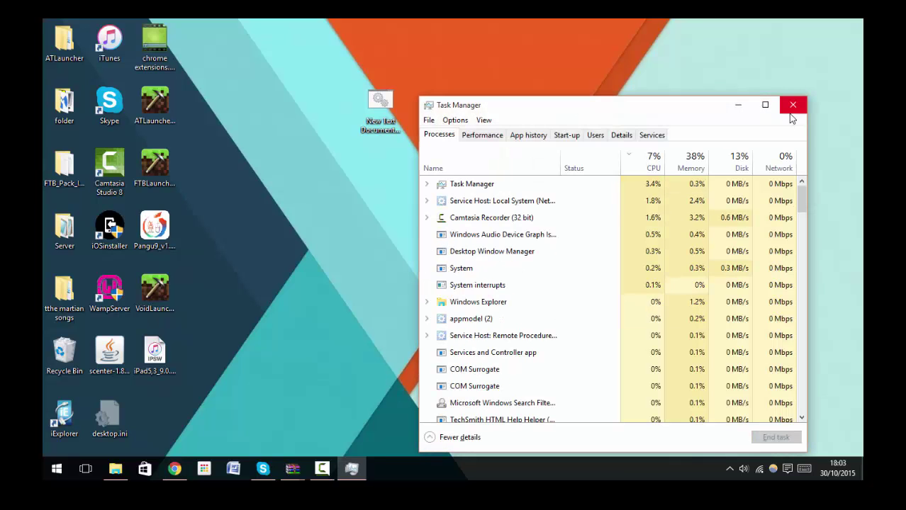
click(792, 108)
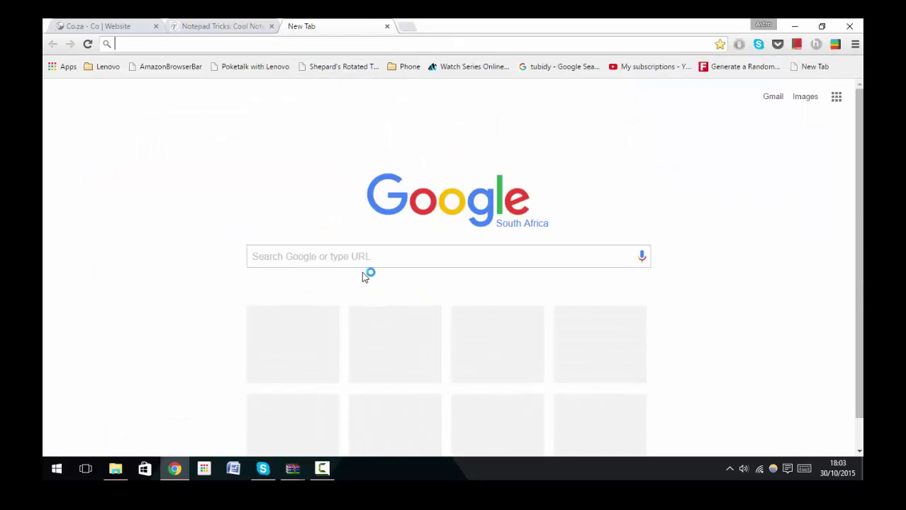
Search Google for "random" in Chrome and open the RANDOM.ORG and Dictionary.com results
click(359, 266)
text(random)
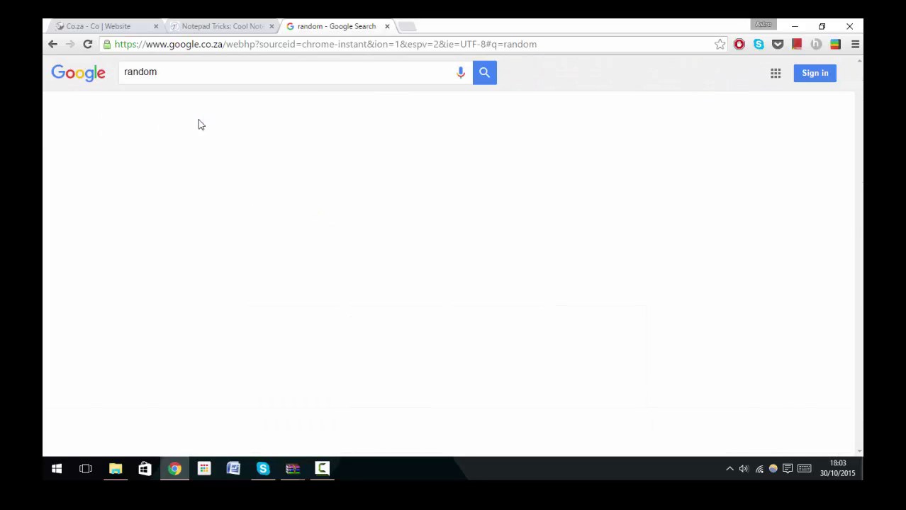
middle_click(182, 168)
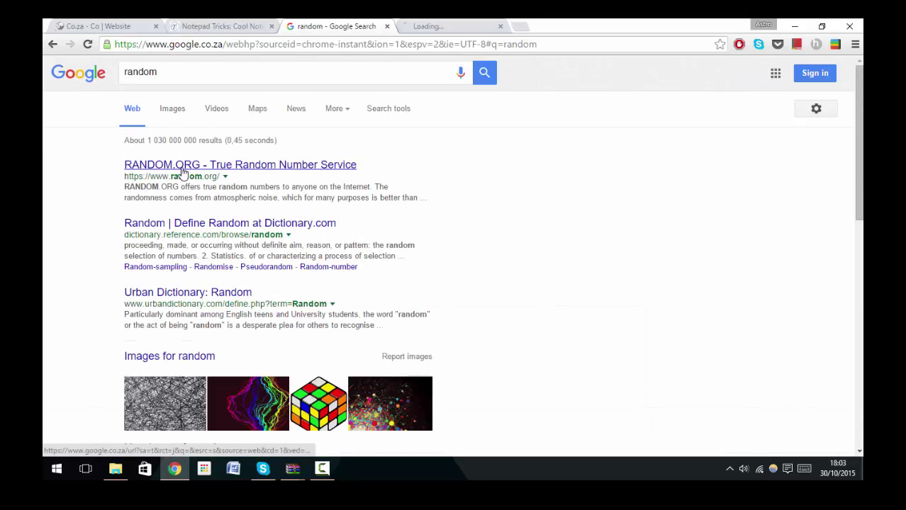
click(176, 225)
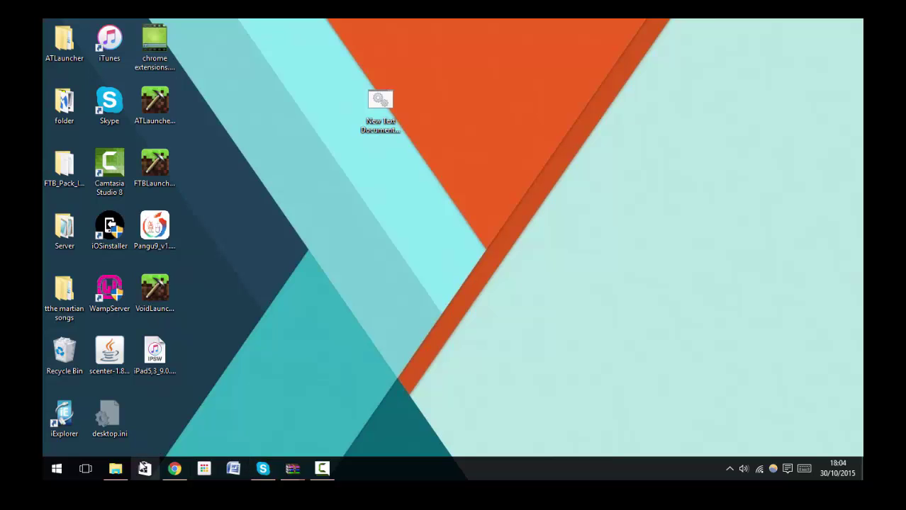
Paste a screenshot of the Chrome window with the Matrix code page into a blank Word document and select the picture
click(175, 469)
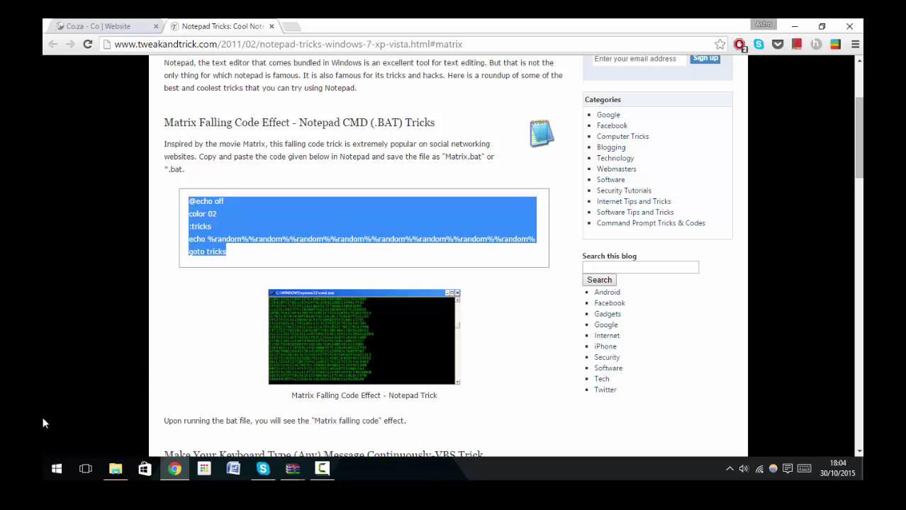
click(233, 468)
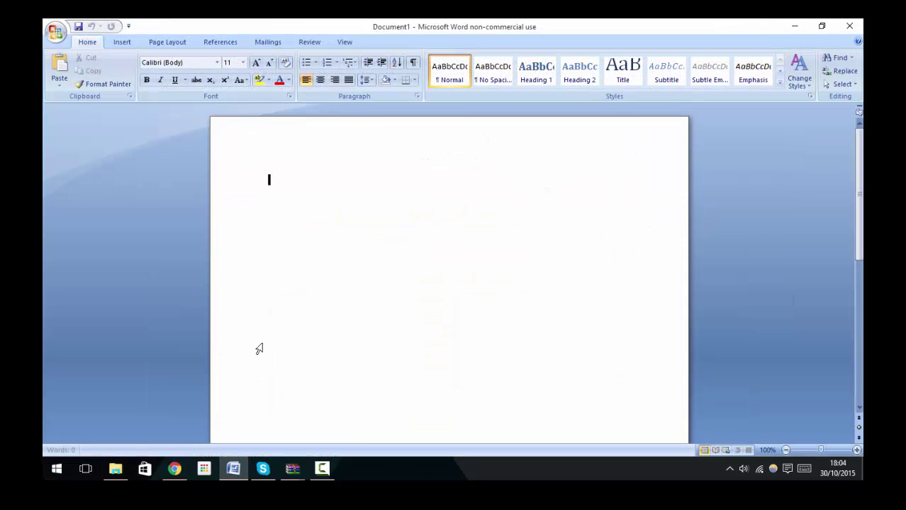
key(ctrl+v)
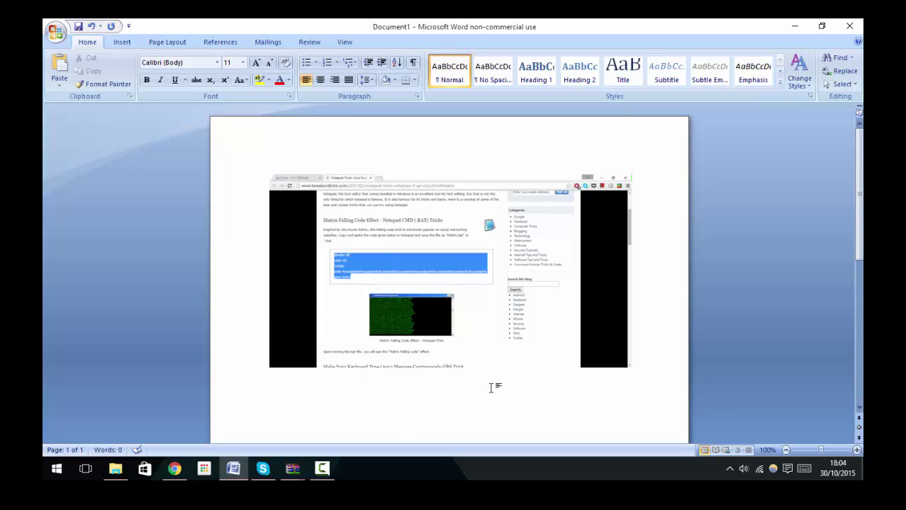
click(271, 362)
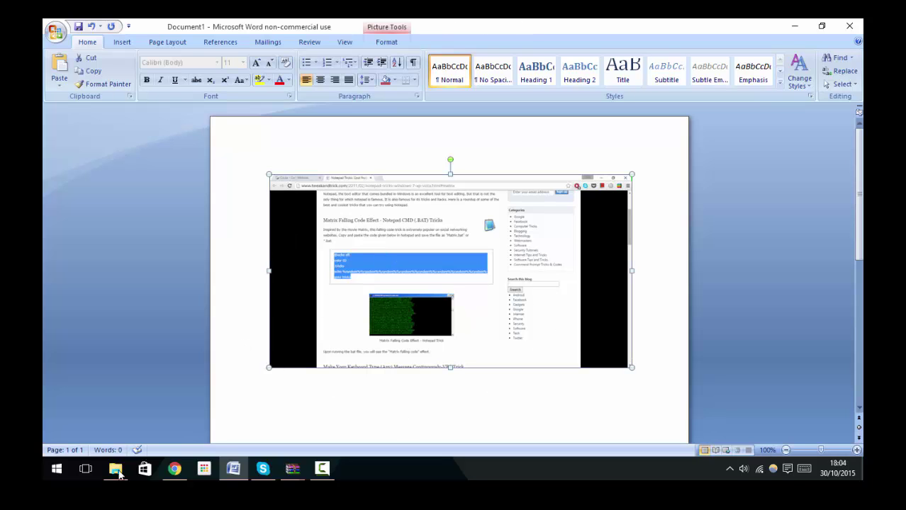
Paste a full-screen screenshot of Word below the first picture in the document and select it
scroll(404, 256, down, 2)
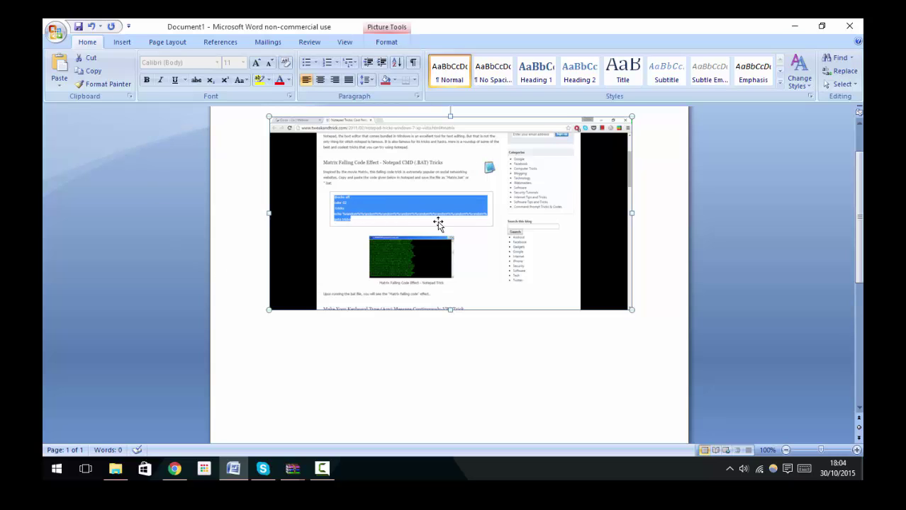
click(652, 334)
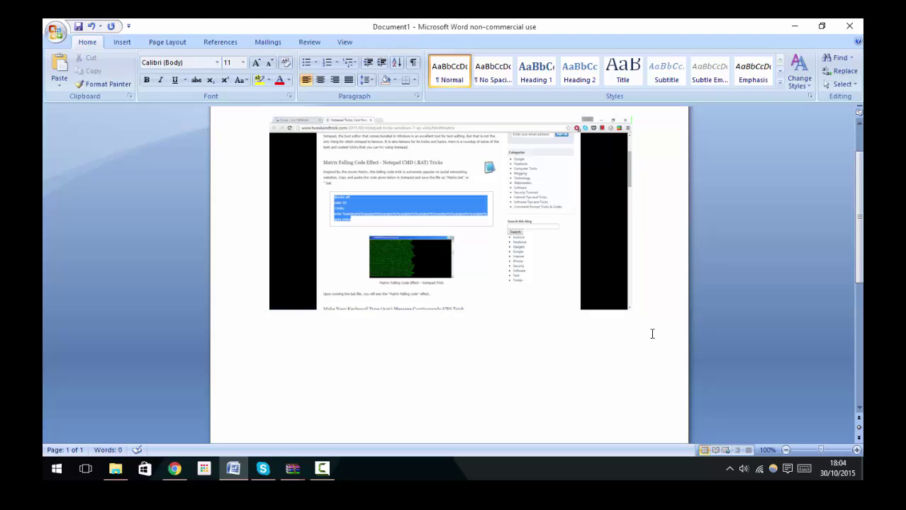
key(ctrl+v)
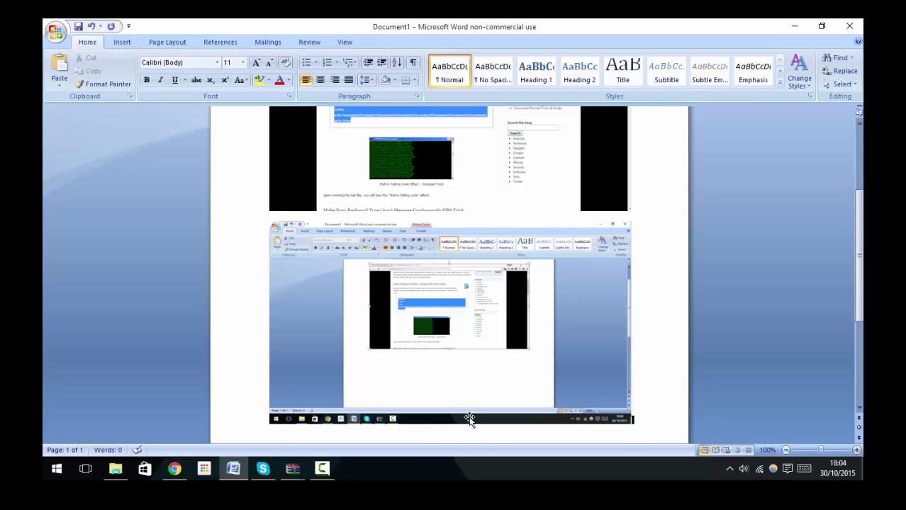
click(275, 419)
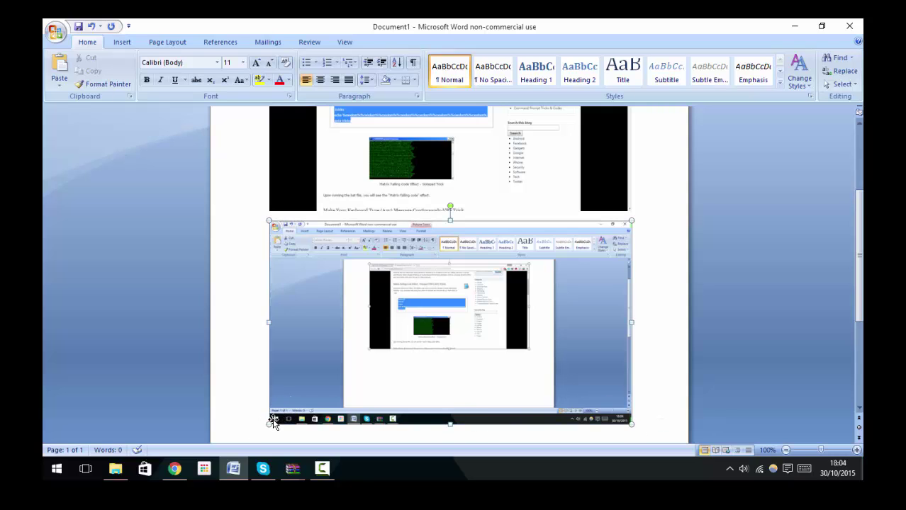
right_click(274, 419)
click(391, 366)
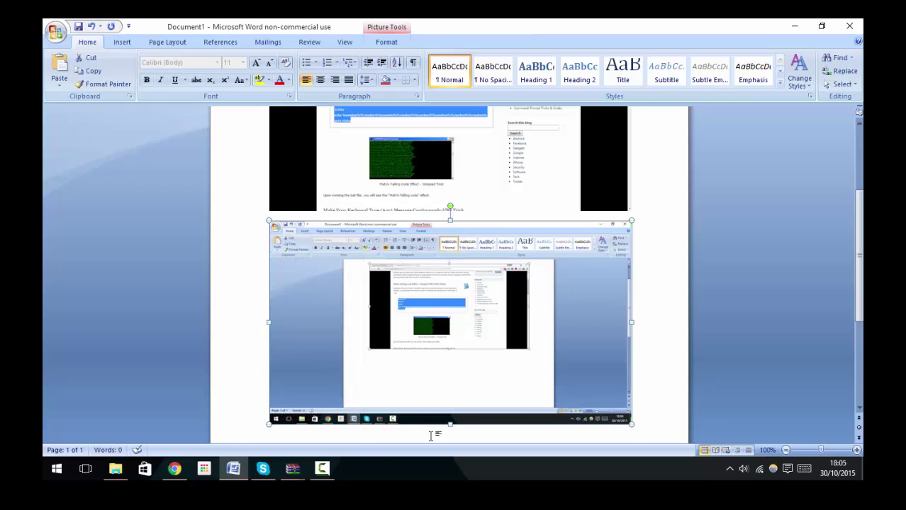
scroll(370, 361, up, 1)
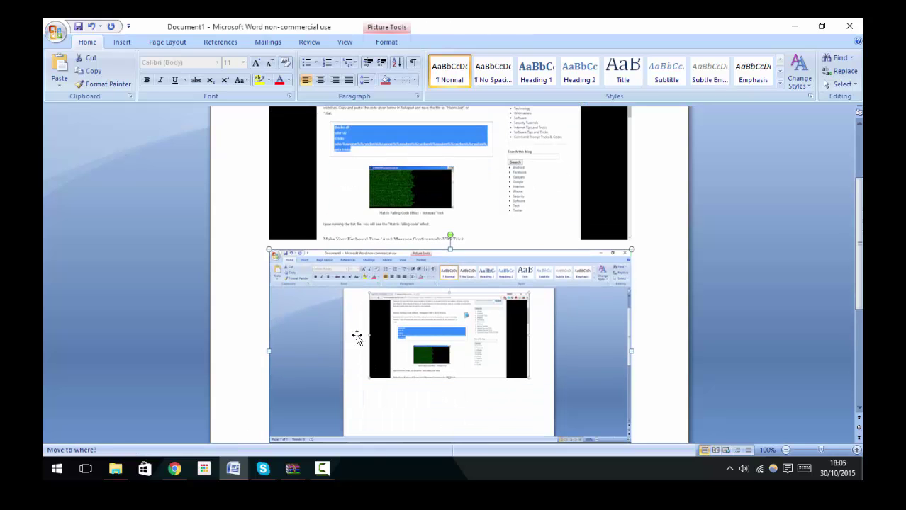
scroll(449, 257, up, 4)
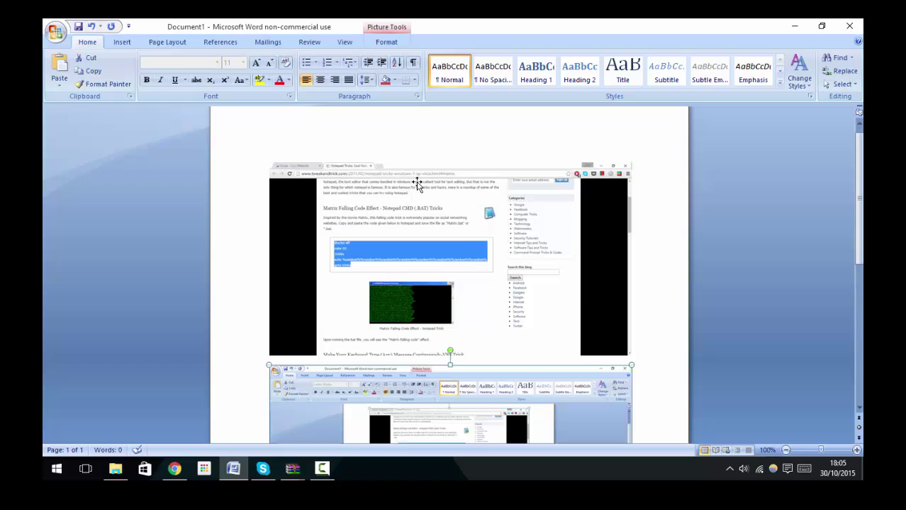
Display the Windows system shortcuts, such as Command Prompt and Device Manager, and dismiss them
mouse_move(288, 480)
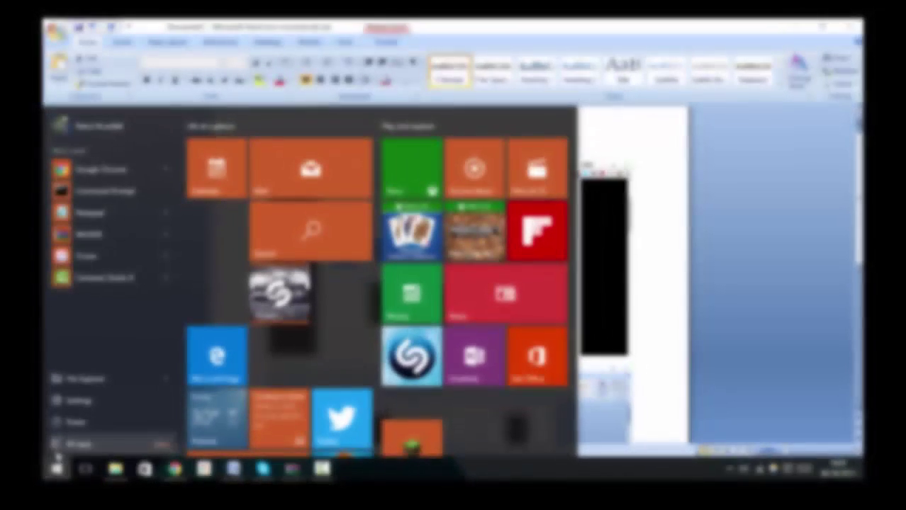
right_click(57, 469)
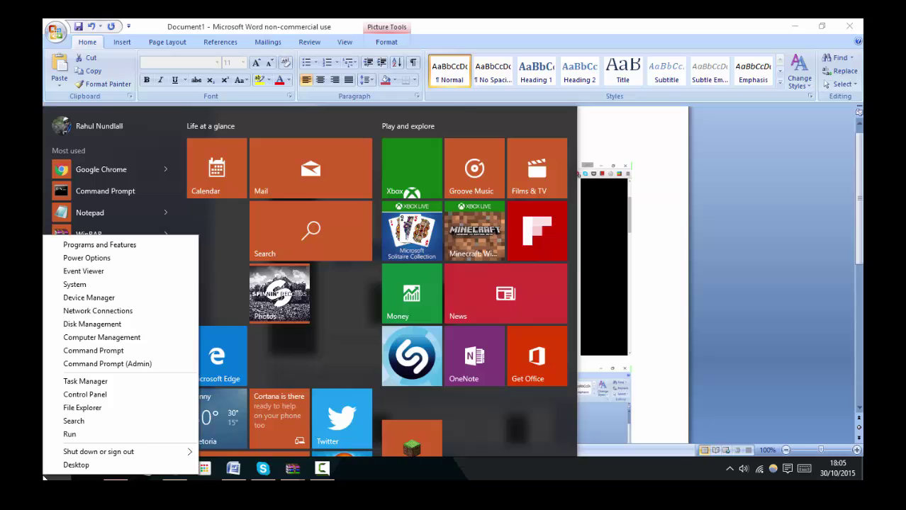
click(711, 240)
scroll(526, 158, up, 1)
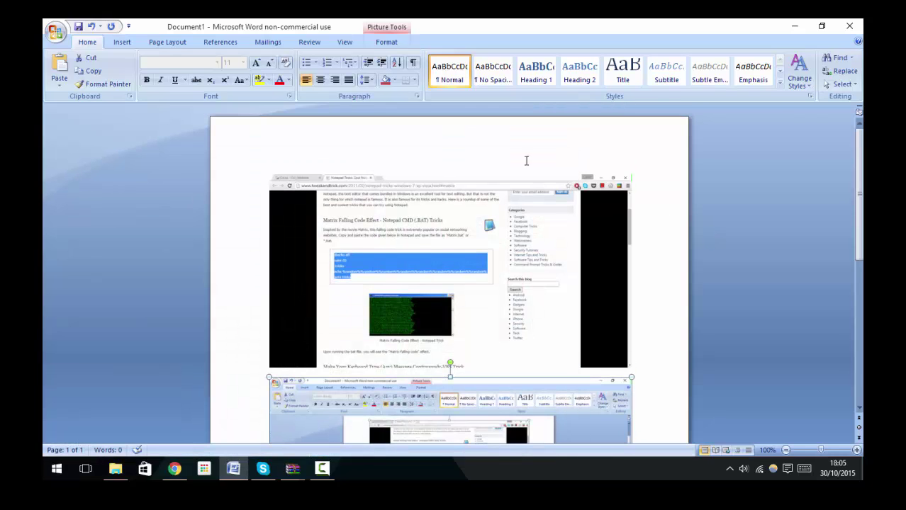
click(852, 27)
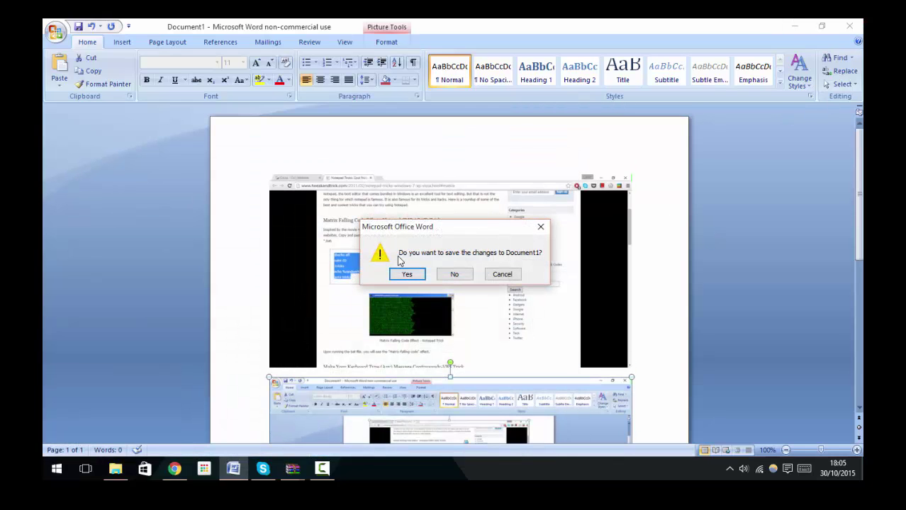
click(410, 277)
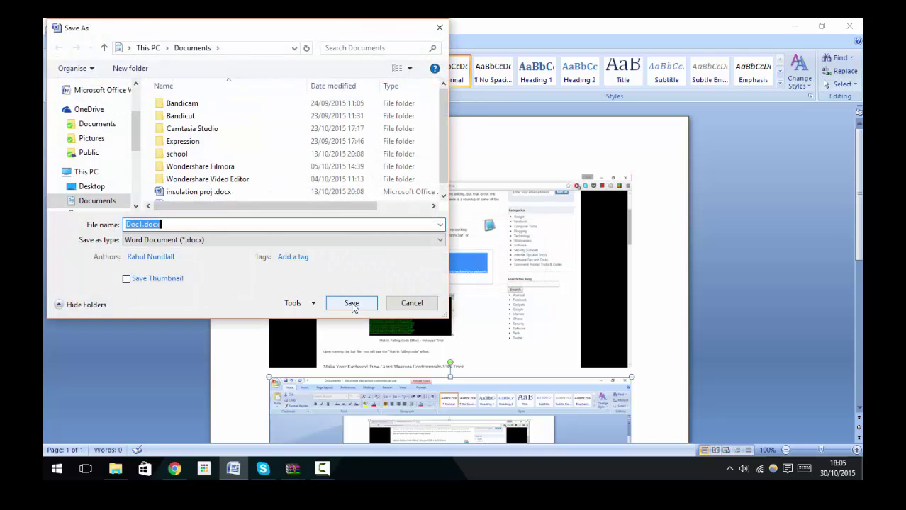
click(429, 304)
click(415, 300)
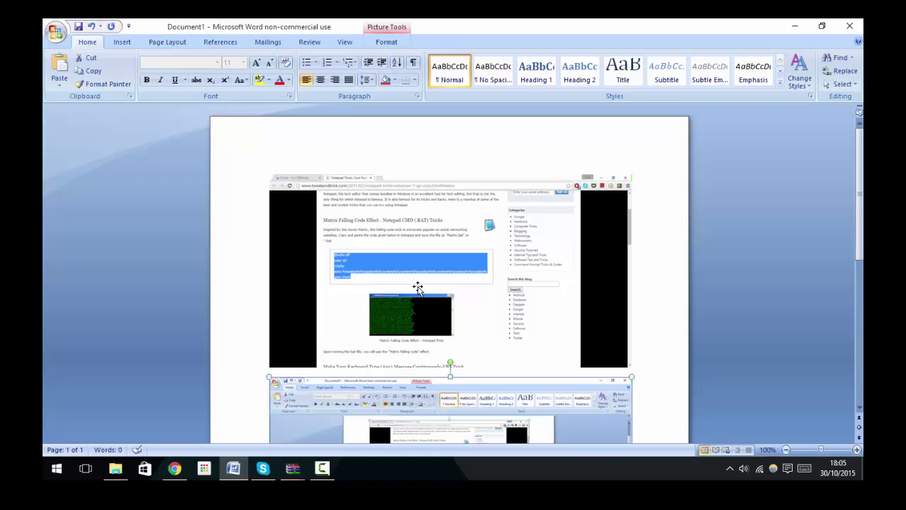
Close Word without saving the changes to Document1
click(848, 27)
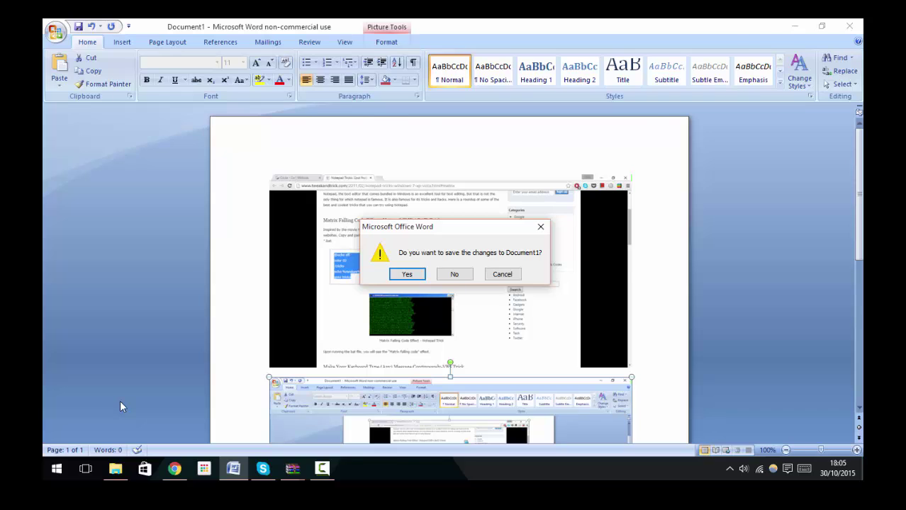
key(n)
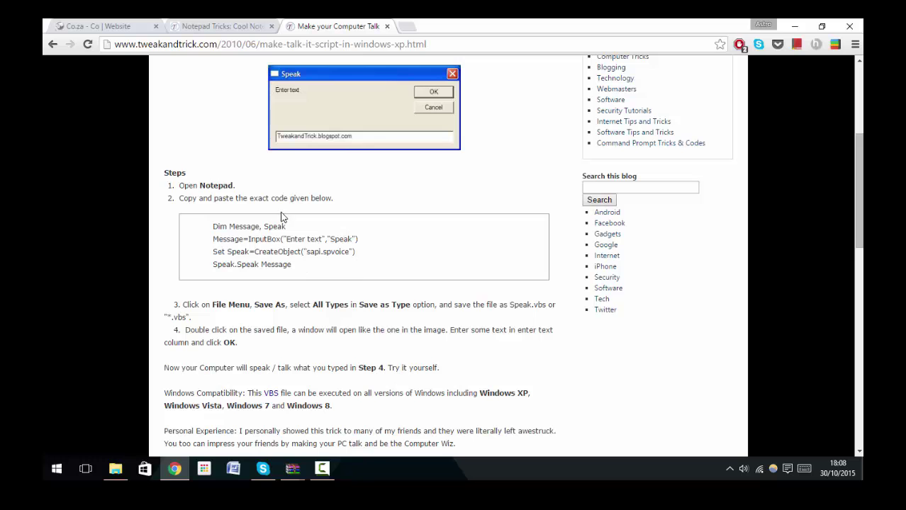
Copy the four-line talking script code, from "Dim Message, Speak" through "Speak.Speak Message", on the tweakandtrick page
drag(212, 225, 292, 263)
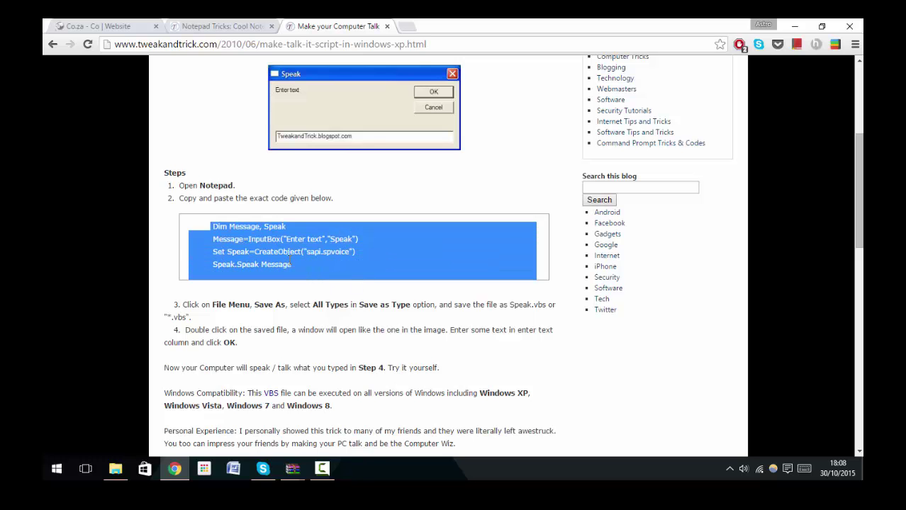
click(379, 250)
scroll(287, 269, up, 3)
scroll(286, 284, down, 3)
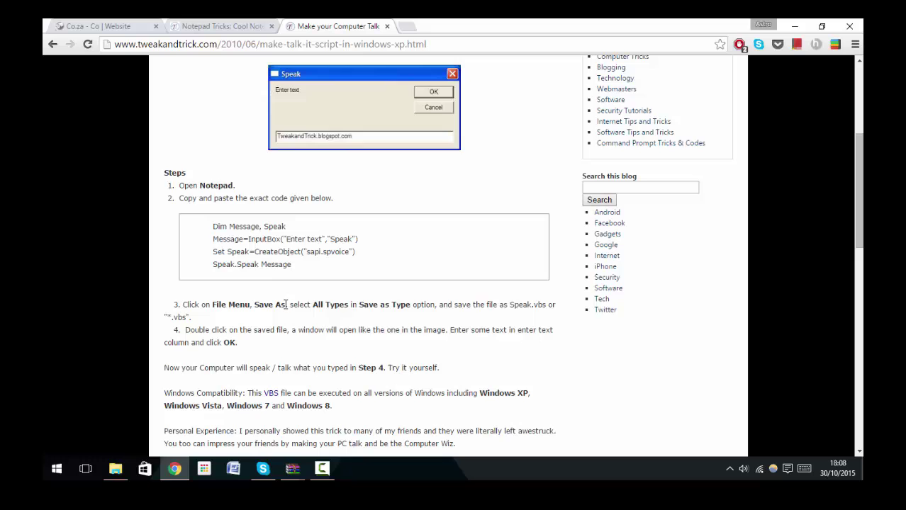
scroll(305, 221, up, 3)
scroll(301, 295, down, 2)
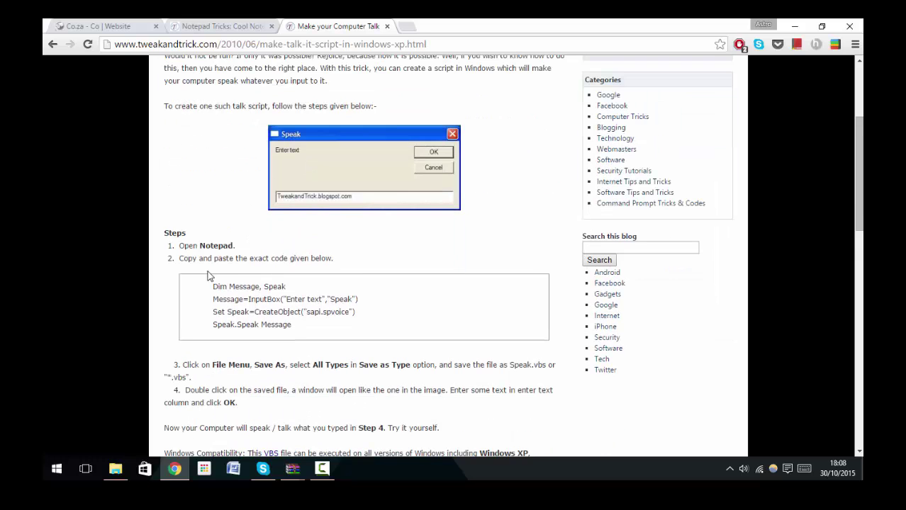
drag(214, 286, 321, 323)
key(ctrl+c)
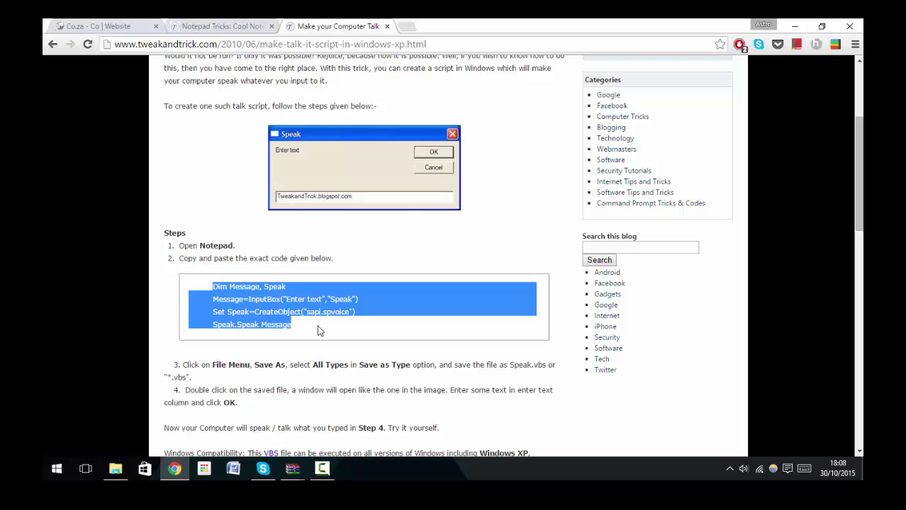
Minimize the browser and create a new text document on the desktop, keeping its default name
click(794, 26)
right_click(333, 199)
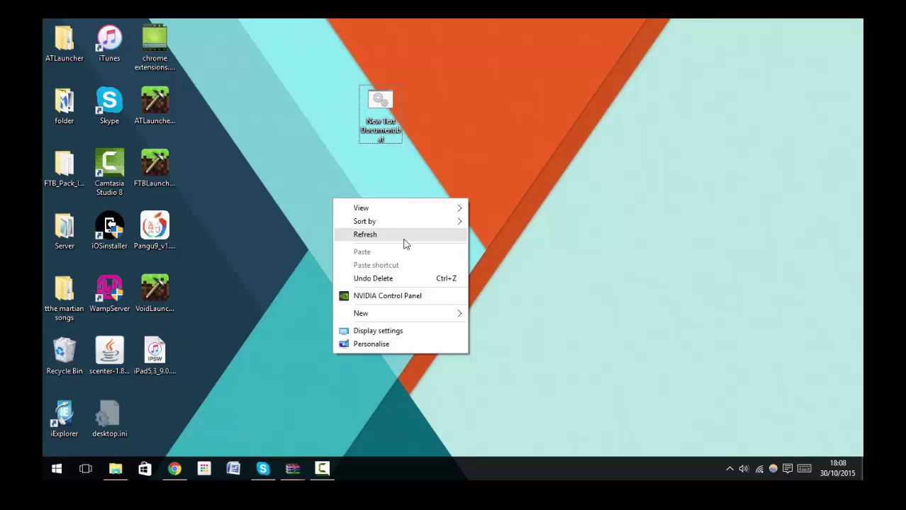
mouse_move(409, 321)
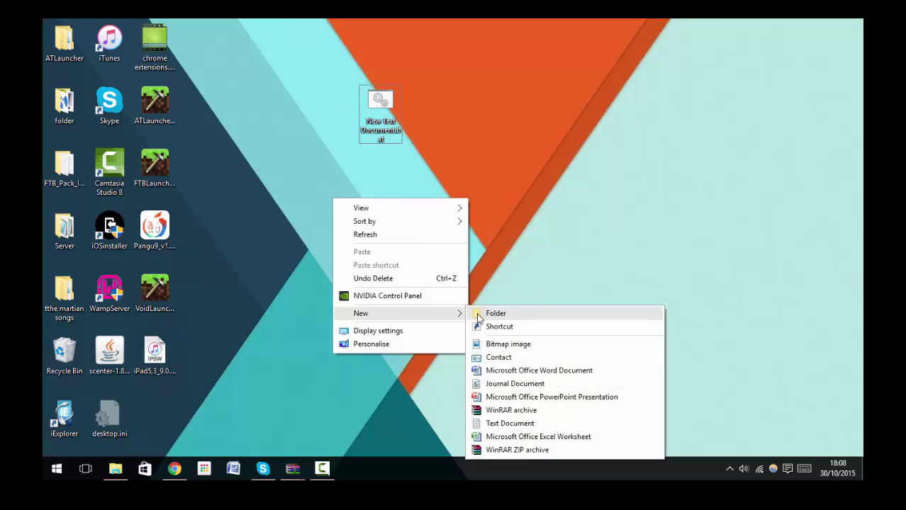
click(517, 429)
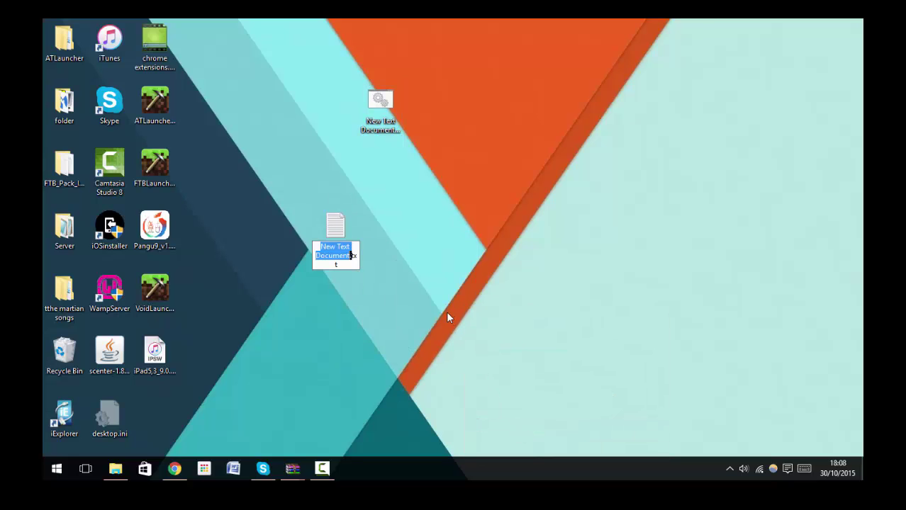
click(339, 260)
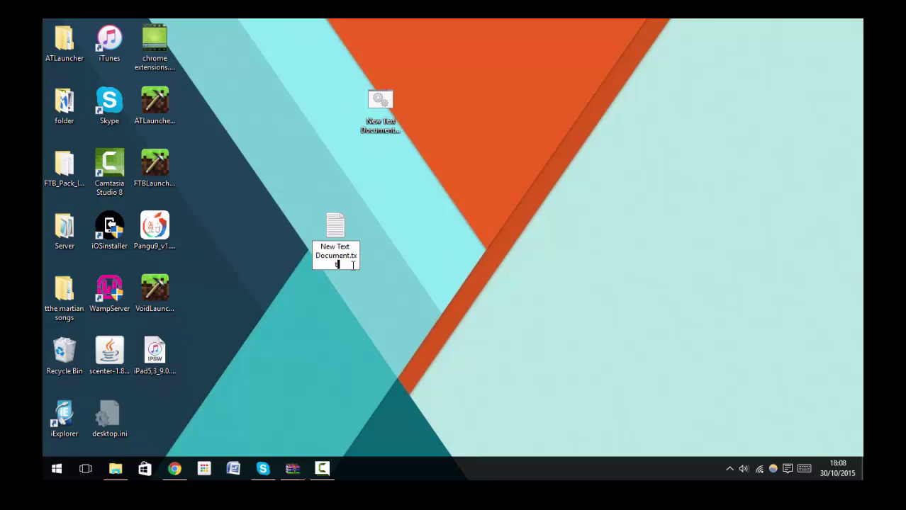
click(316, 236)
Paste the copied script code into the new text document, save the changes and close it
double_click(316, 236)
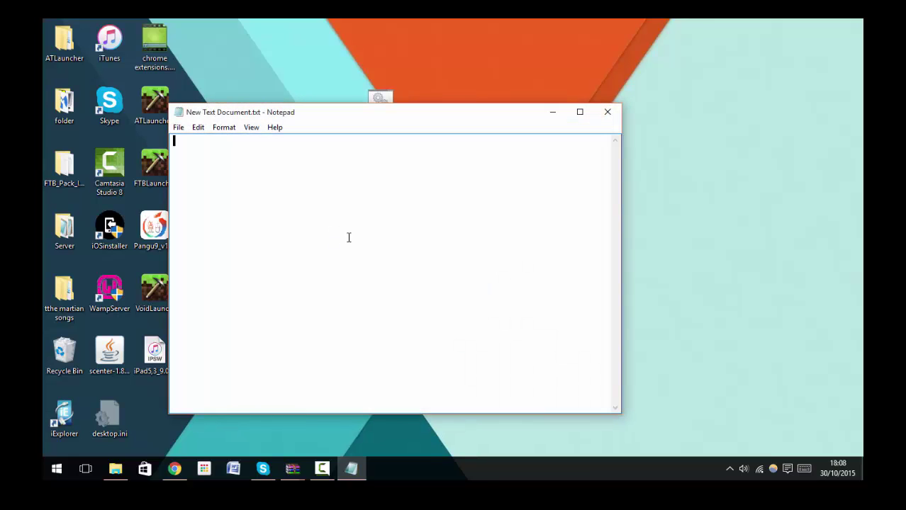
key(ctrl+v)
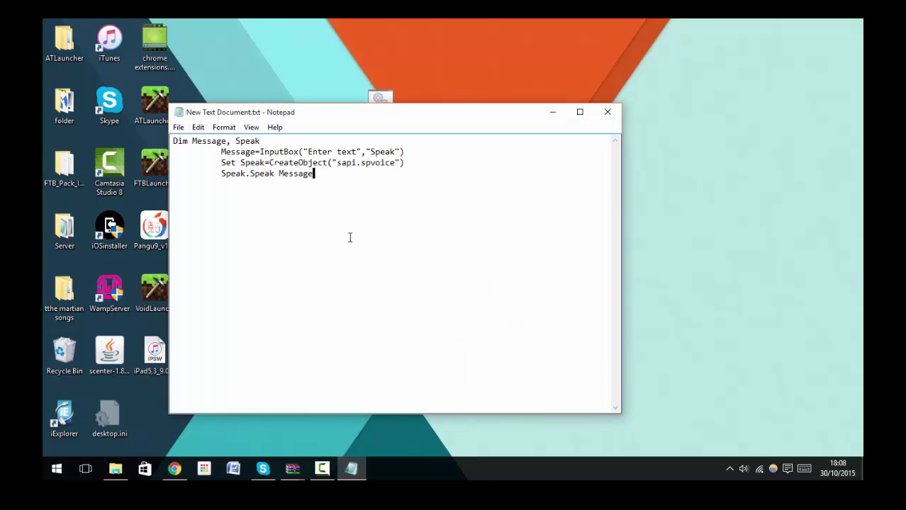
click(608, 112)
click(426, 251)
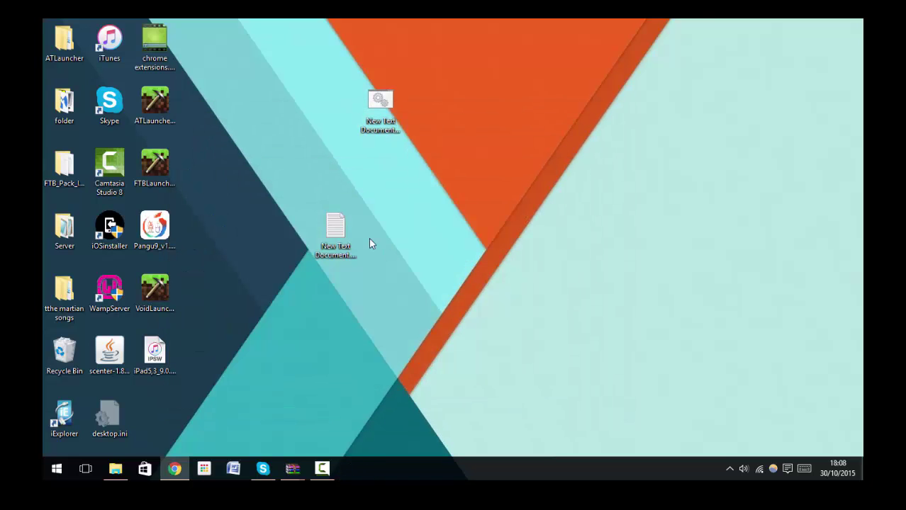
right_click(349, 245)
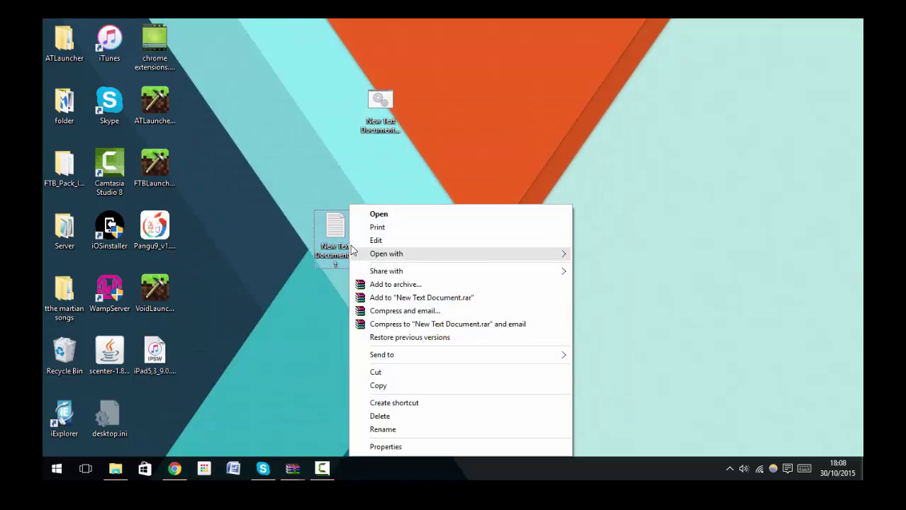
click(376, 227)
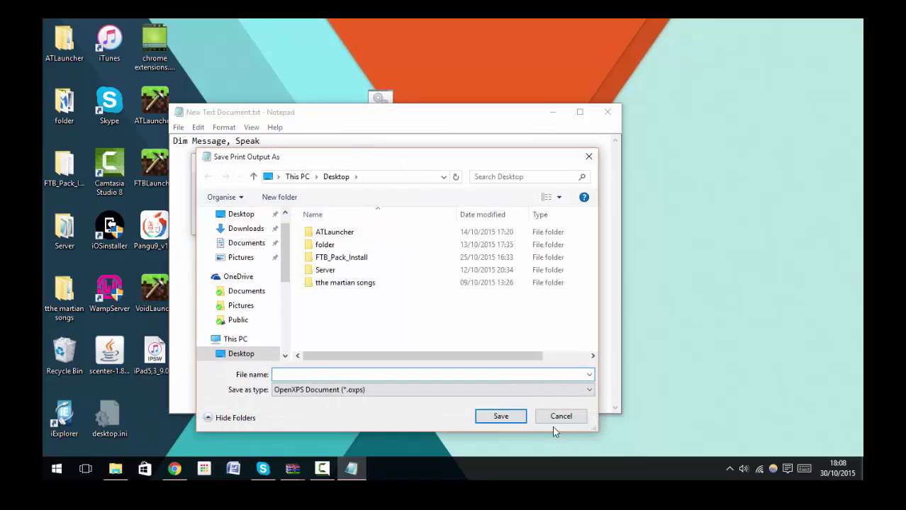
click(569, 418)
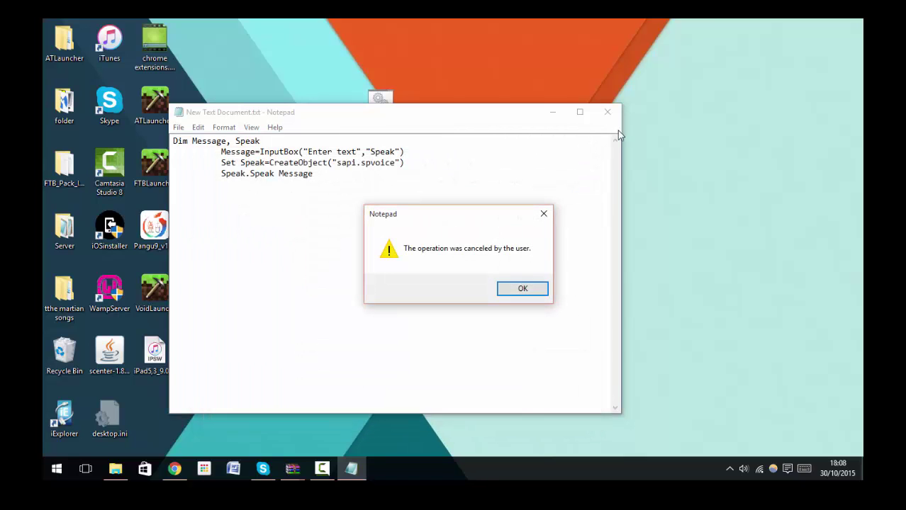
click(505, 287)
Reopen the text document, save it to the desktop as New Text Document.vbs with the All Files type, and close it
double_click(337, 231)
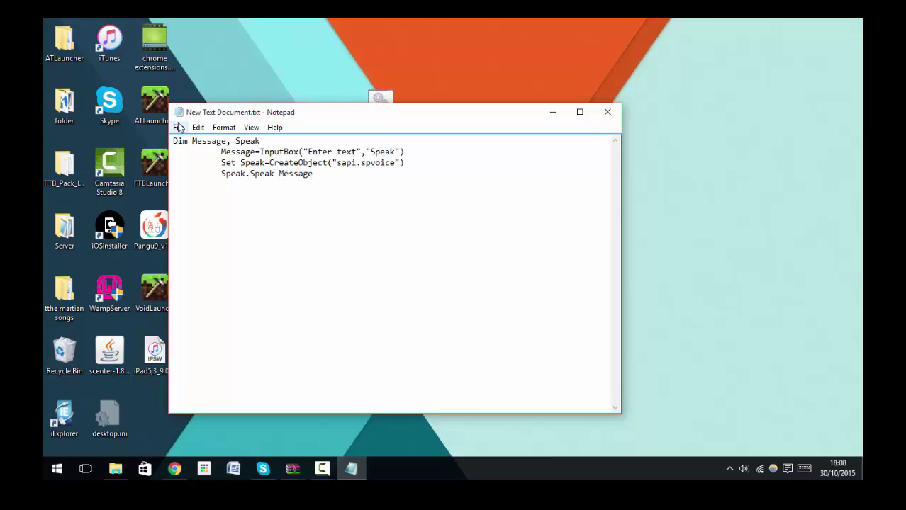
click(178, 126)
click(199, 182)
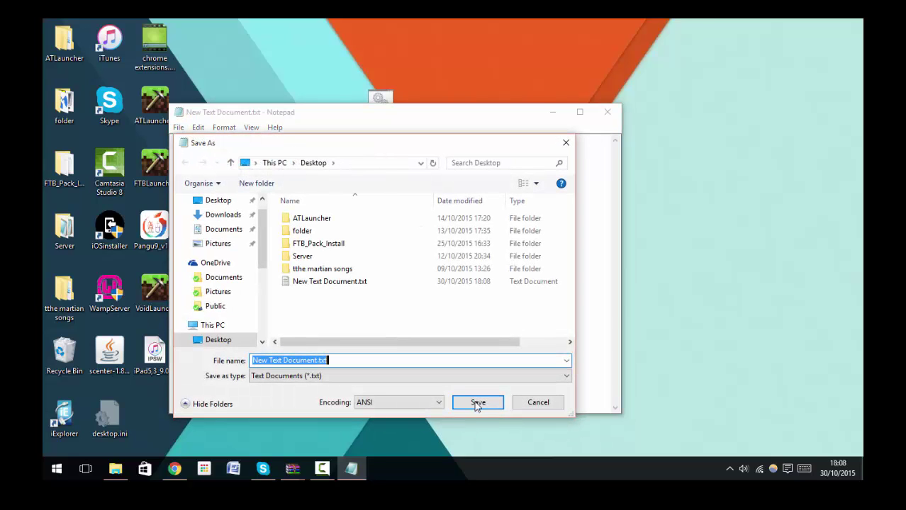
click(388, 375)
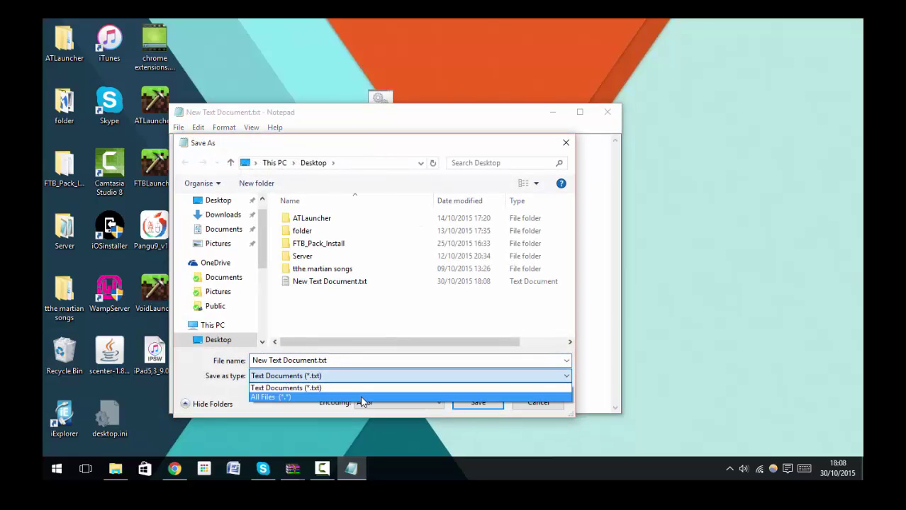
click(362, 396)
click(348, 362)
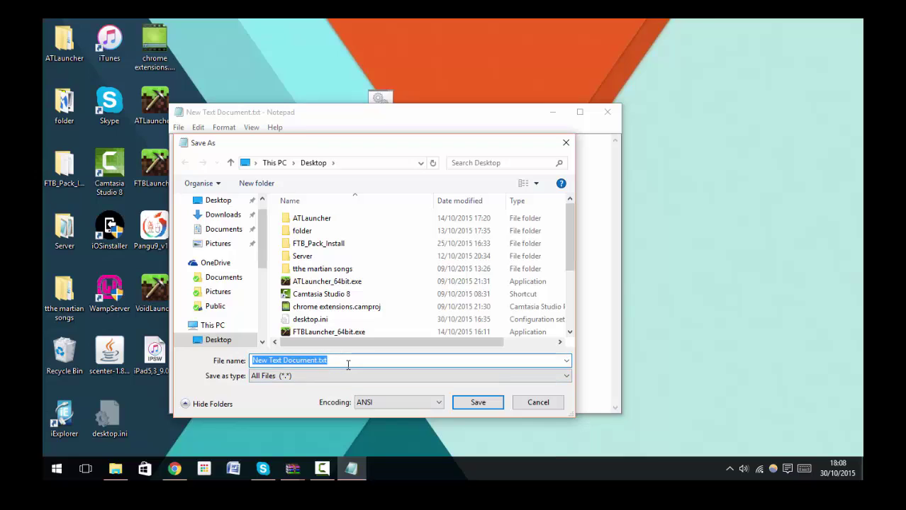
key(shift+Right)
key(shift+Right)
key(shift+Right)
key(shift+Right)
key(shift+Right)
key(shift+Right)
key(shift+Right)
key(shift+Right)
key(shift+Right)
key(shift+Right)
key(shift+Right)
key(shift+Right)
key(shift+Right)
key(shift+Right)
key(shift+Right)
key(shift+Right)
key(shift+Right)
key(shift+Right)
key(shift+Right)
key(shift+Right)
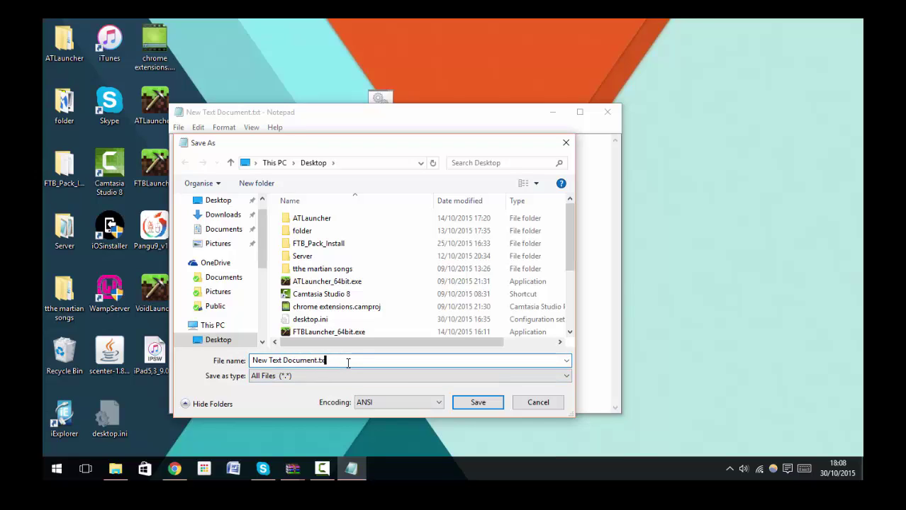
key(BackSpace)
key(BackSpace)
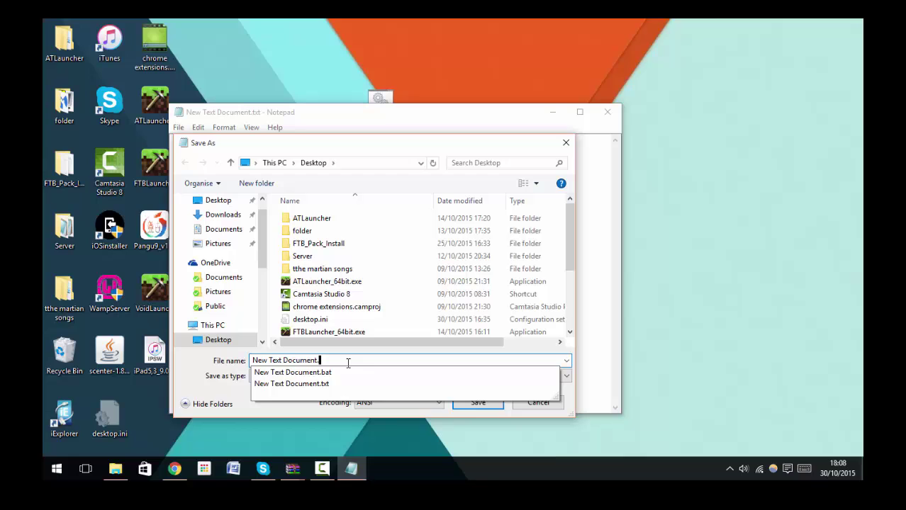
text(vbs)
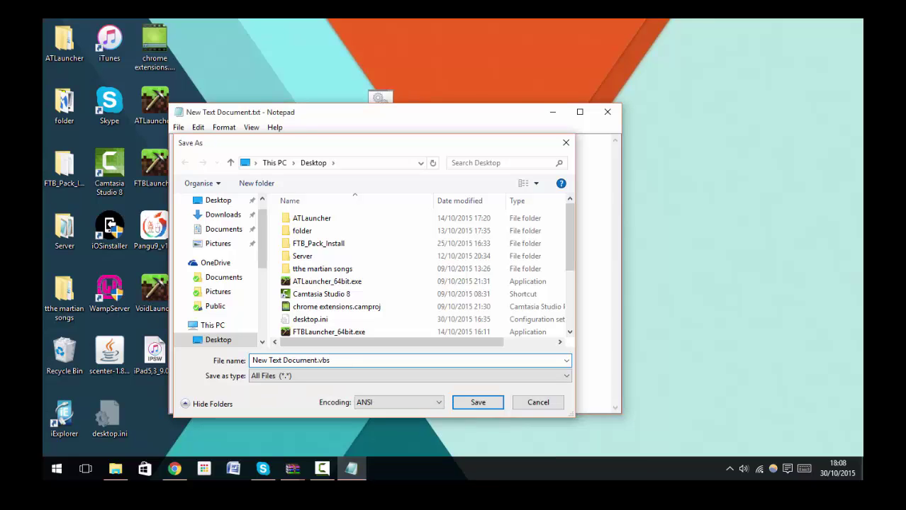
key(Return)
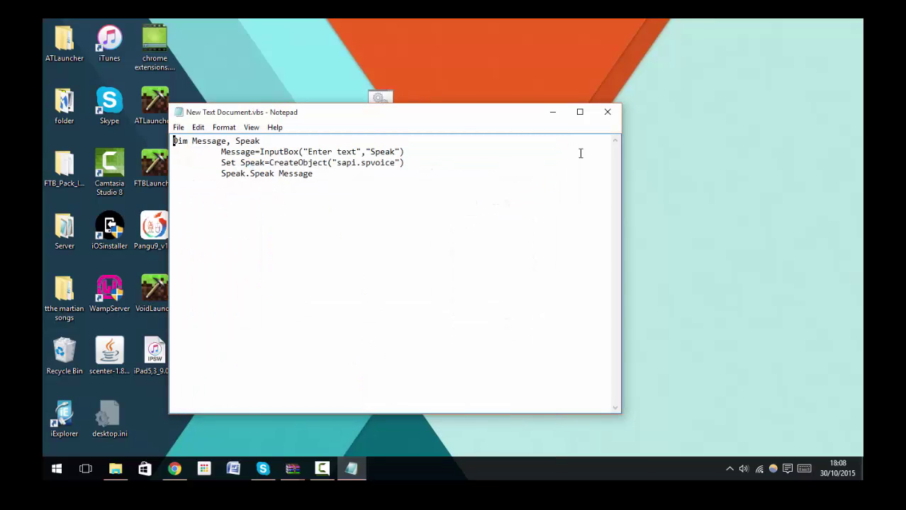
click(608, 111)
Run the Matrix batch file from the desktop and close its console window
double_click(378, 113)
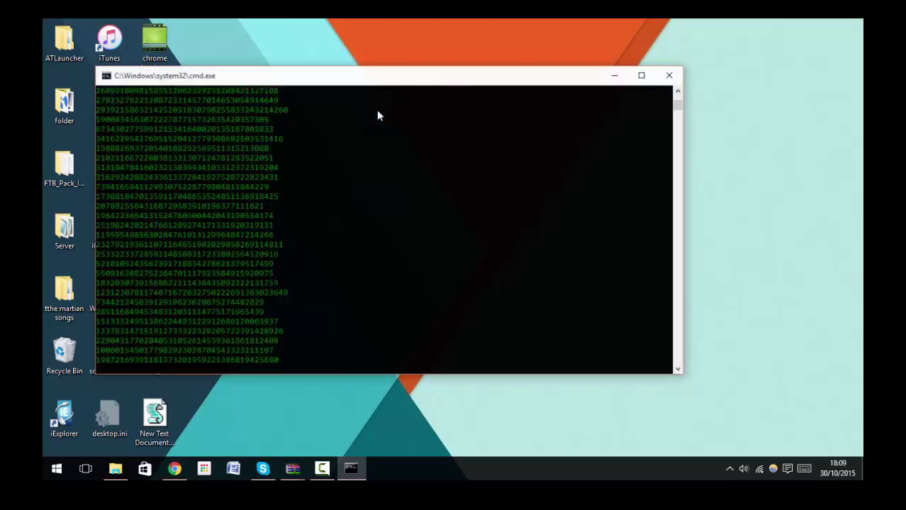
click(669, 75)
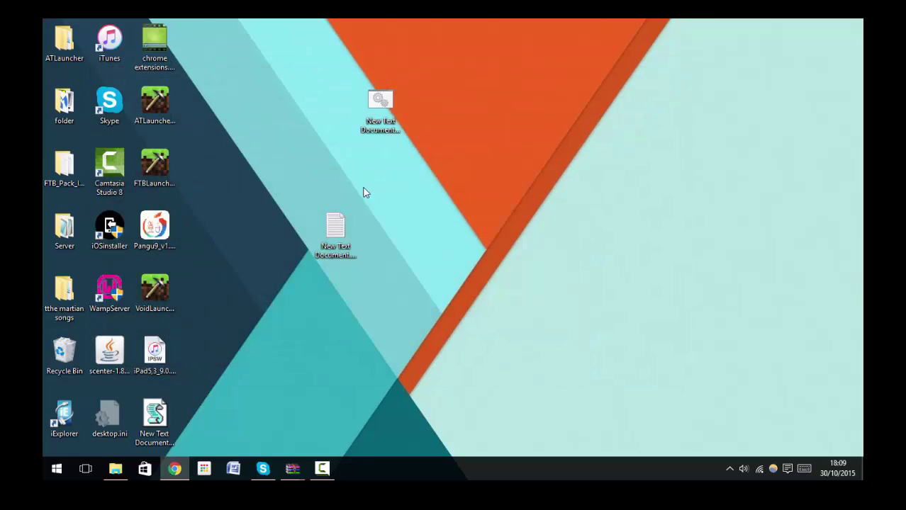
Move New Text Document.vbs to an empty area of the desktop and run it to speak "hello"
drag(153, 439, 605, 255)
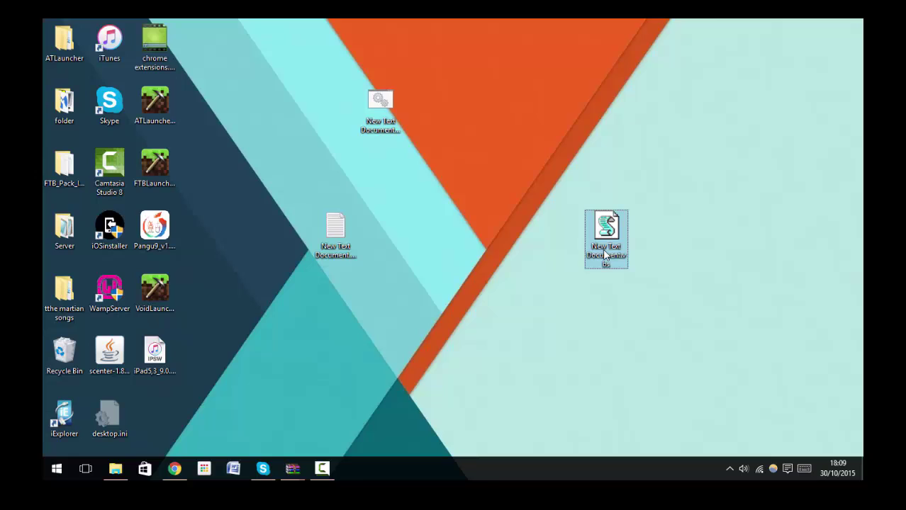
double_click(605, 255)
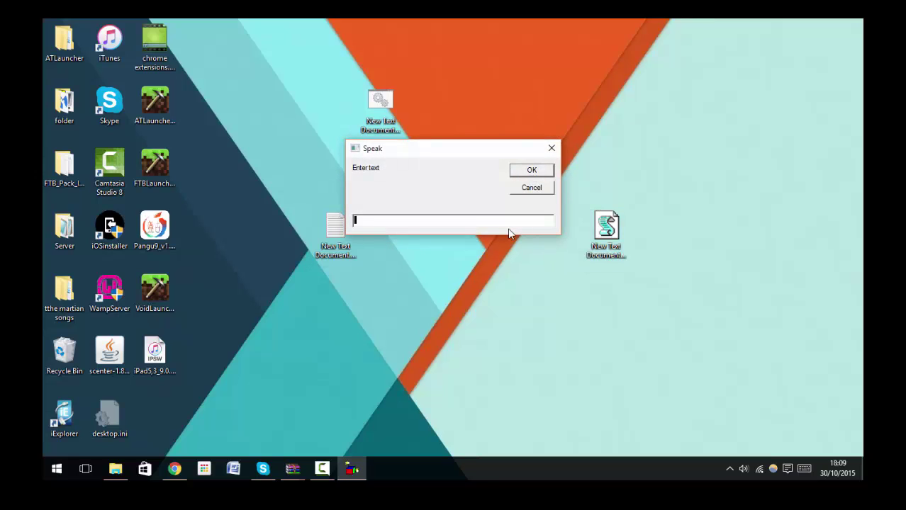
text(hello)
click(527, 169)
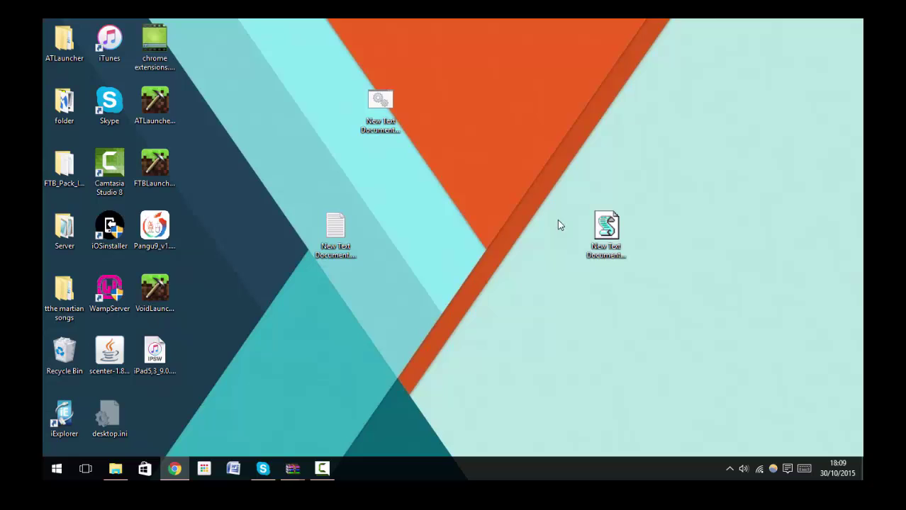
Run the talking script twice more, with the texts "this is a test" and "its works , i told you"
double_click(598, 234)
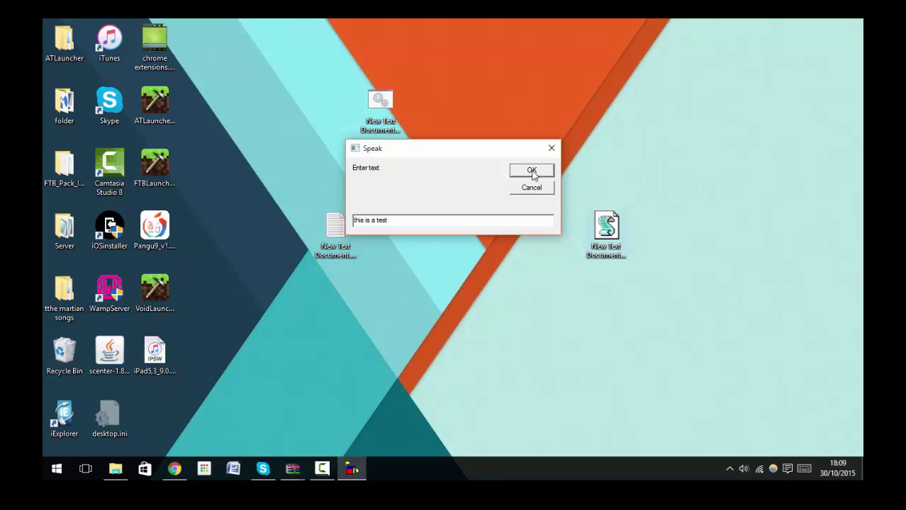
click(532, 172)
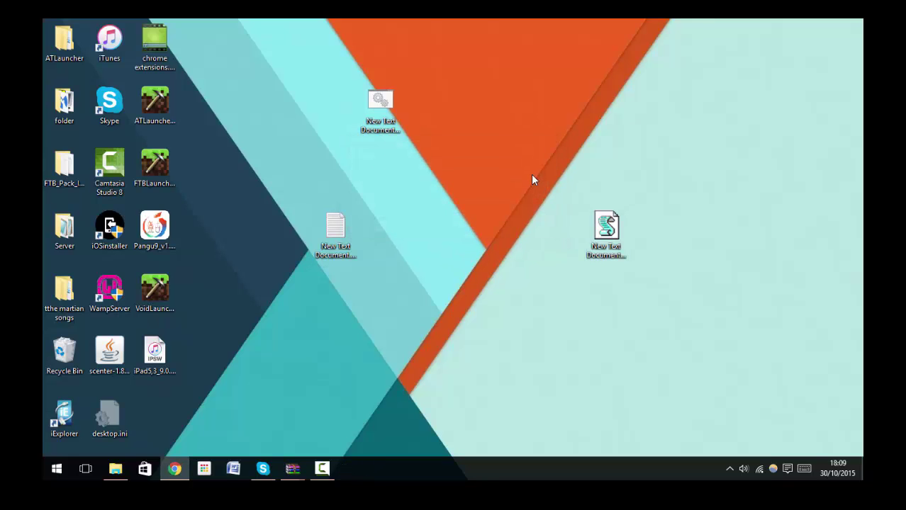
double_click(604, 226)
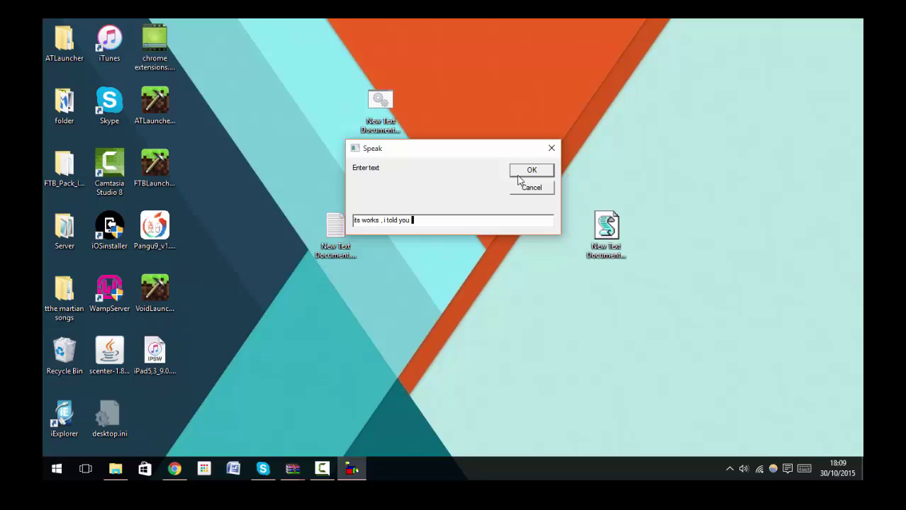
click(518, 174)
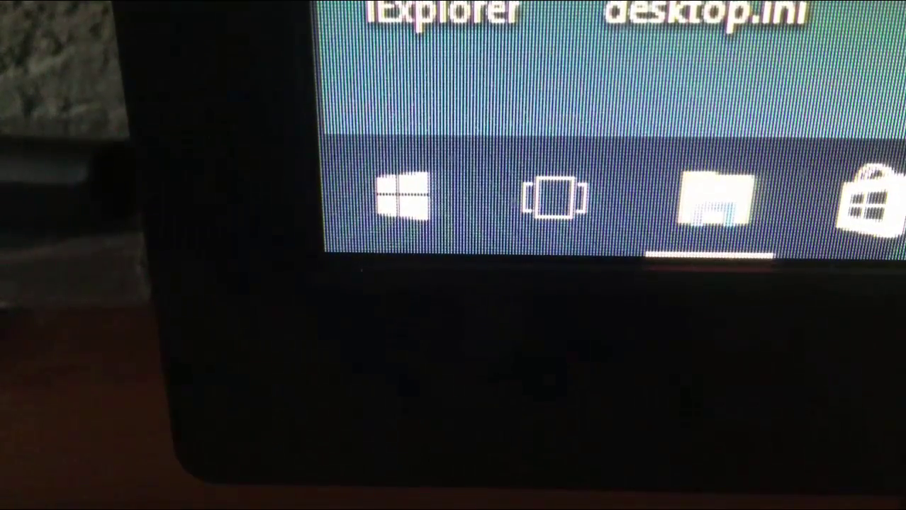
Search Windows for cmd and open the Command Prompt
key(super)
text(cmd)
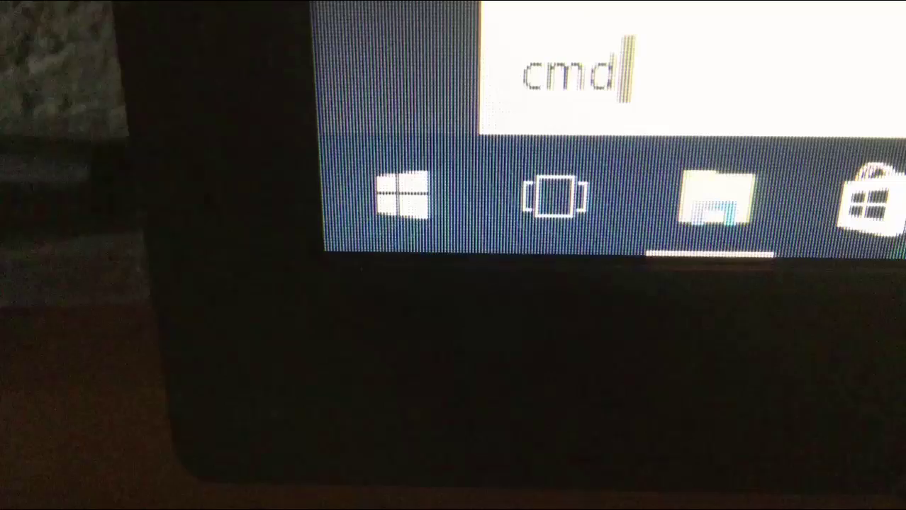
key(Return)
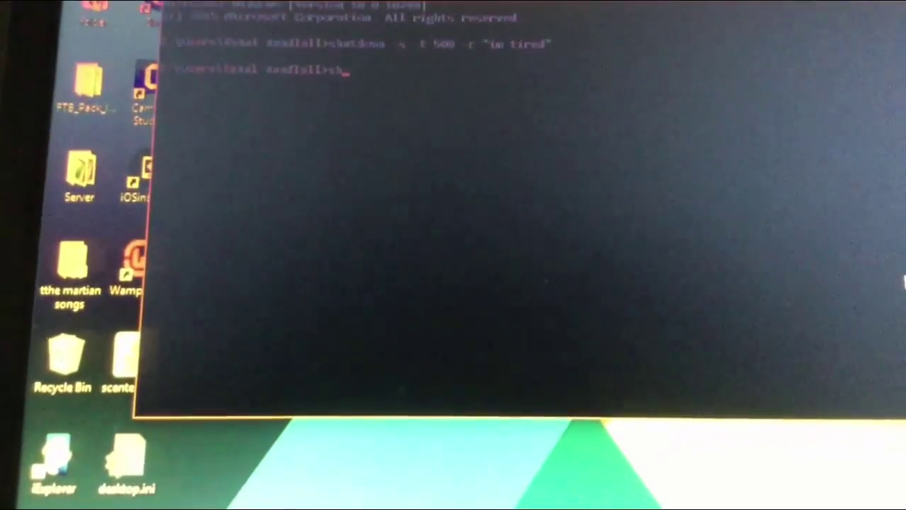
Run the shutdown command without any options in the Command Prompt
text(shutdown)
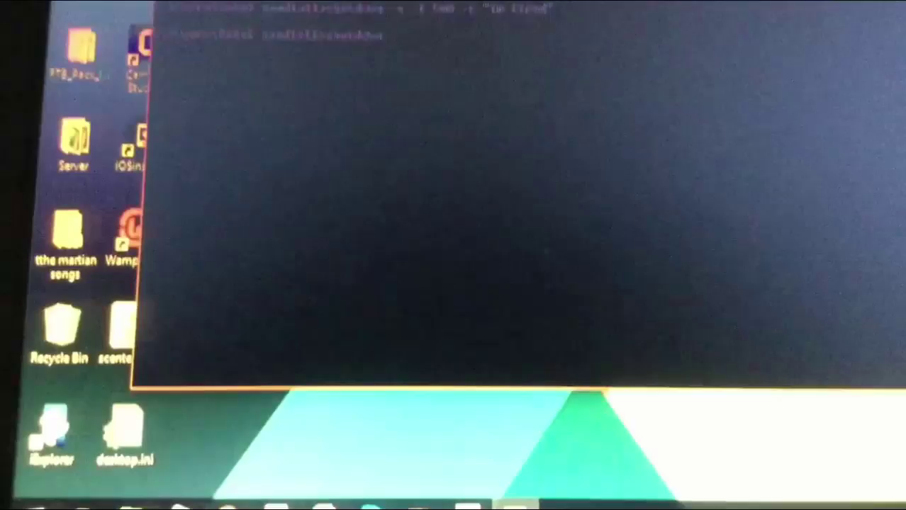
key(Return)
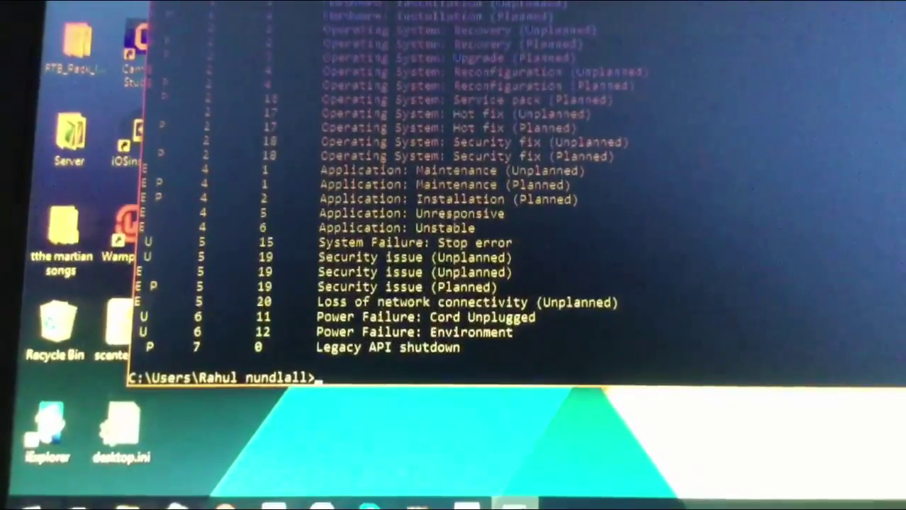
Enter the command shutdown -a to abort the scheduled shutdown
text(shutdo)
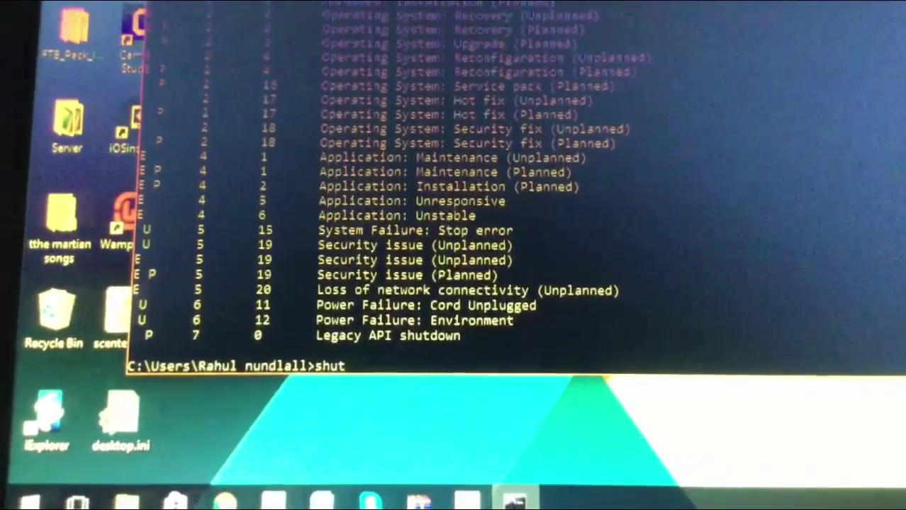
text(wn)
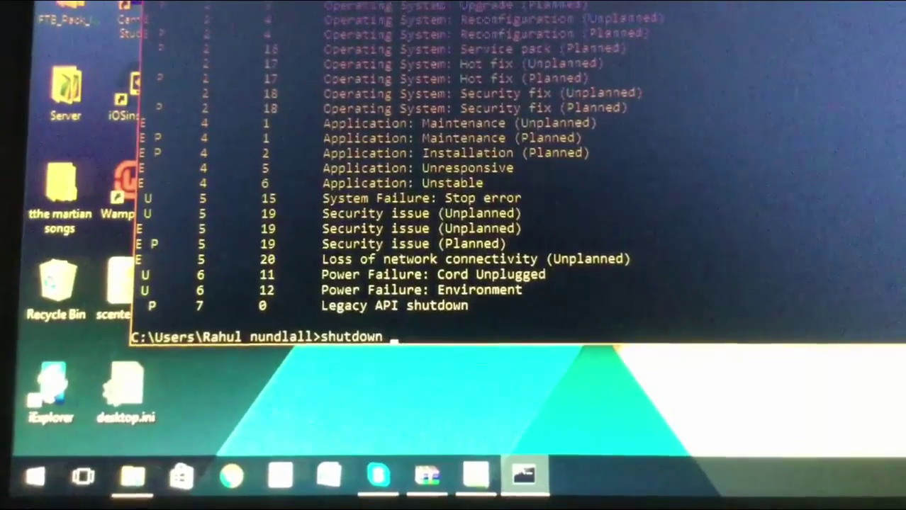
text(-a)
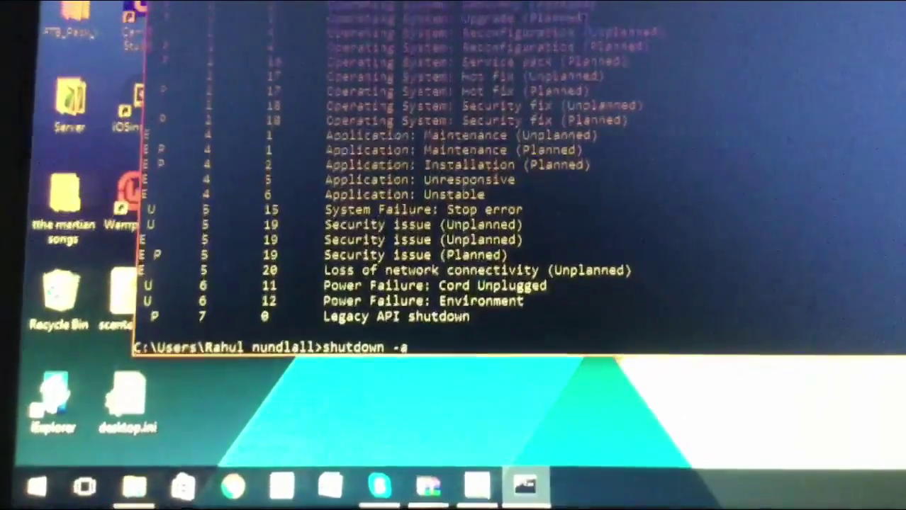